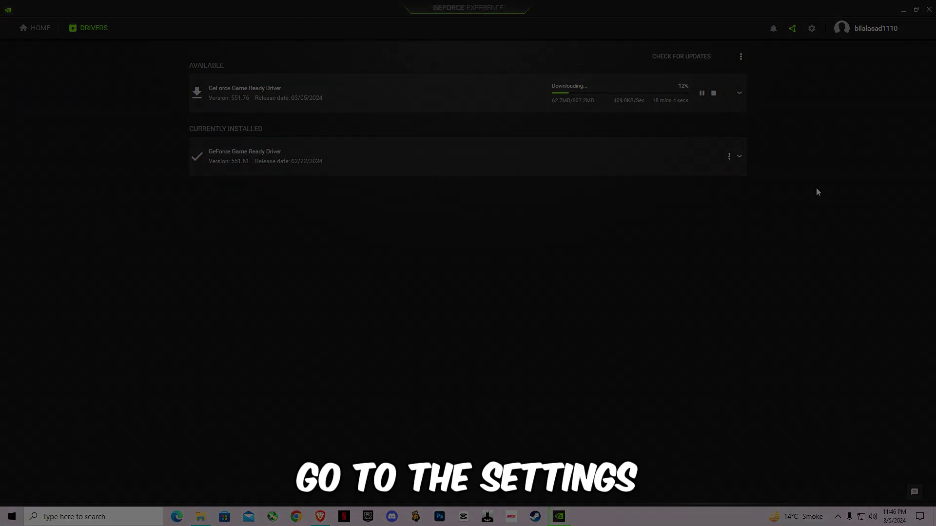
# - Review the general settings of GeForce Experience, including in-game overlay, image scaling, notifications and downloads, and minimize the window
pyautogui.click(812, 28)
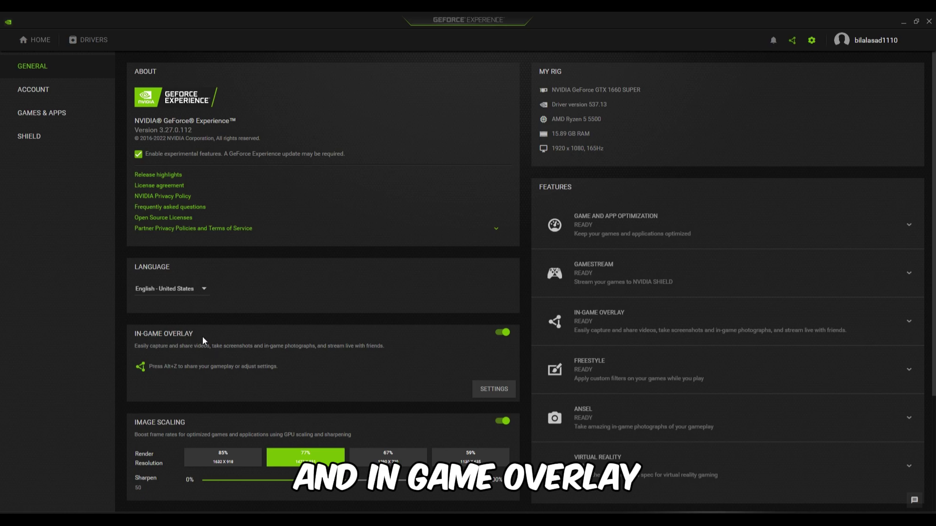
pyautogui.scroll(-3, 284, 384)
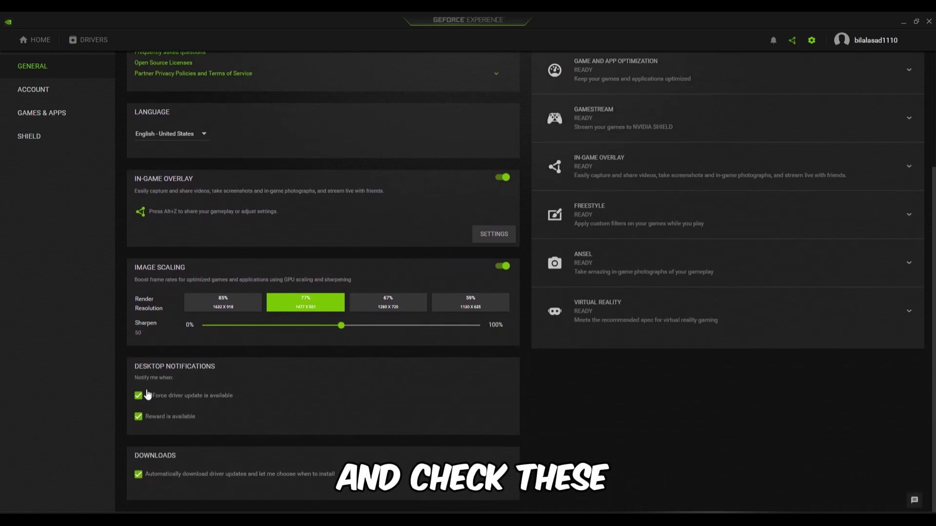
pyautogui.scroll(3, 194, 363)
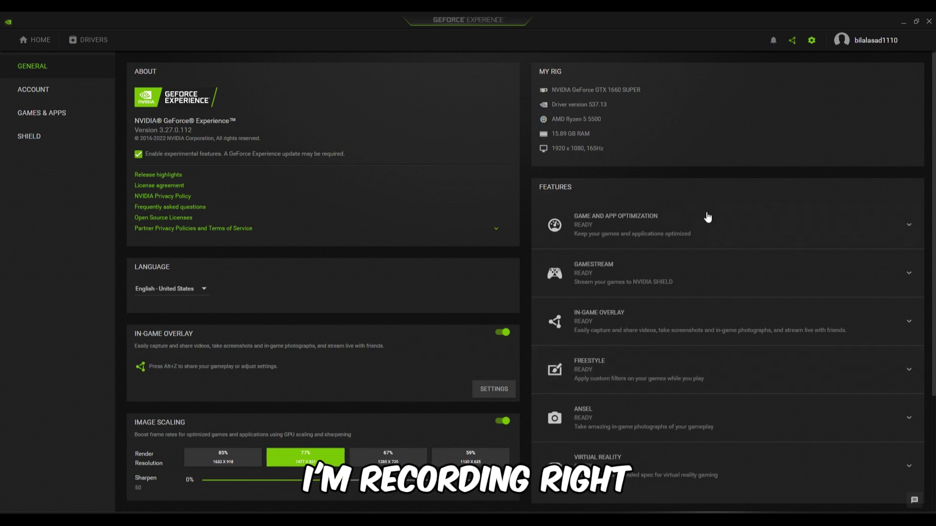
pyautogui.click(904, 22)
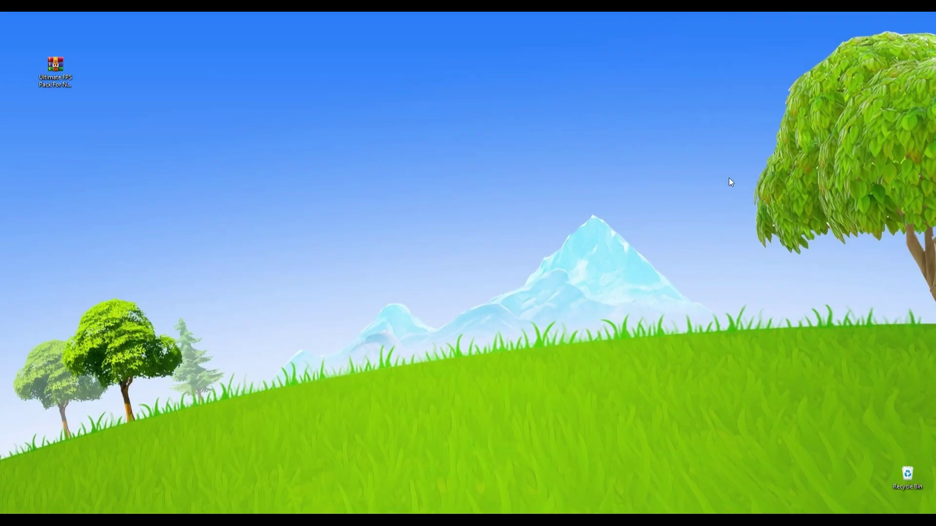
# - Open the NVIDIA Control Panel from the desktop
pyautogui.rightClick(483, 176)
pyautogui.click(540, 329)
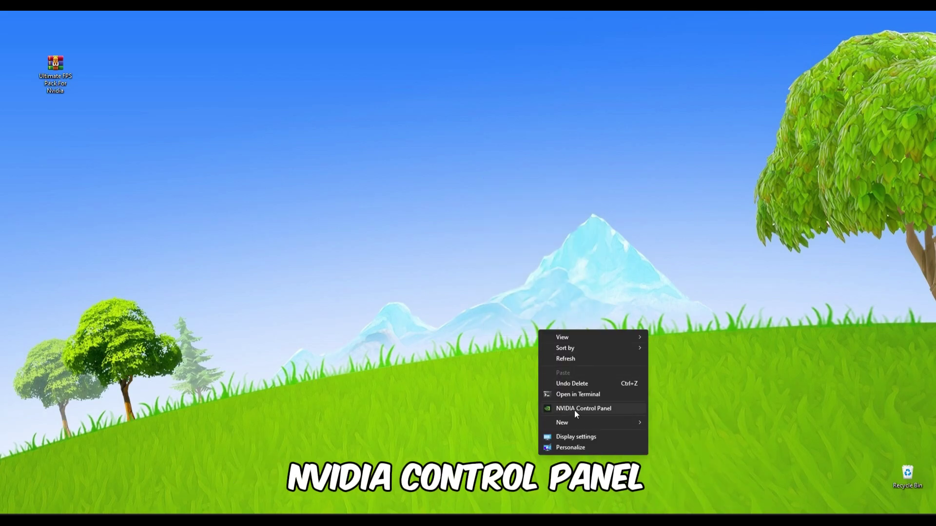
pyautogui.click(575, 410)
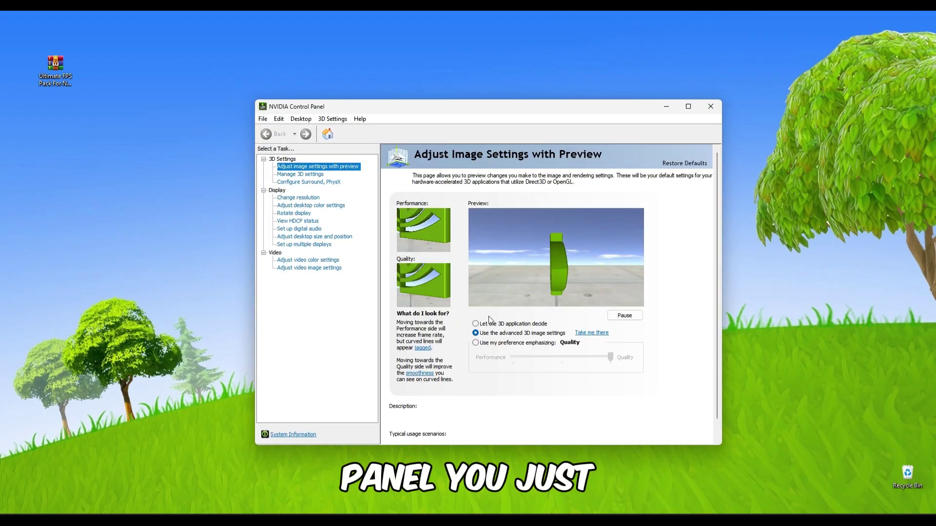
# - Set the image preference emphasis to Performance, and select the option to use the advanced 3D image settings
pyautogui.click(478, 345)
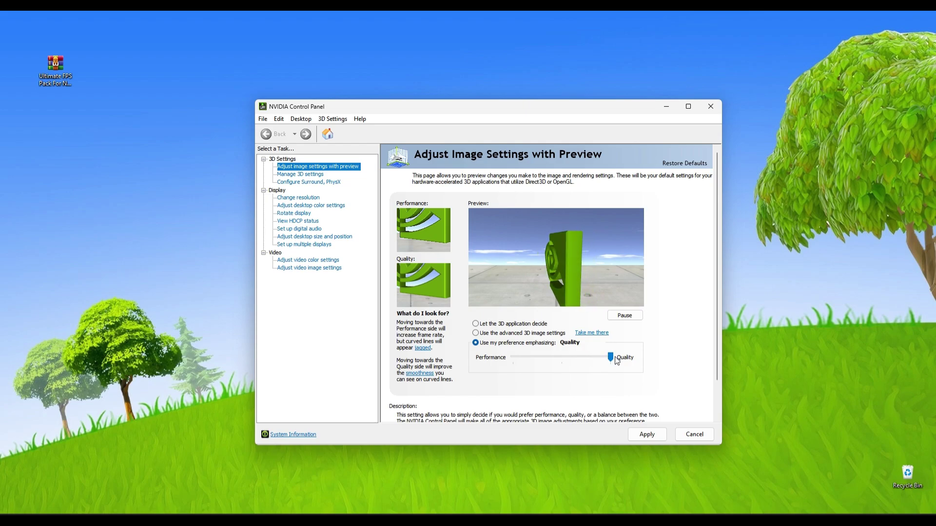
pyautogui.moveTo(611, 358); pyautogui.dragTo(511, 358)
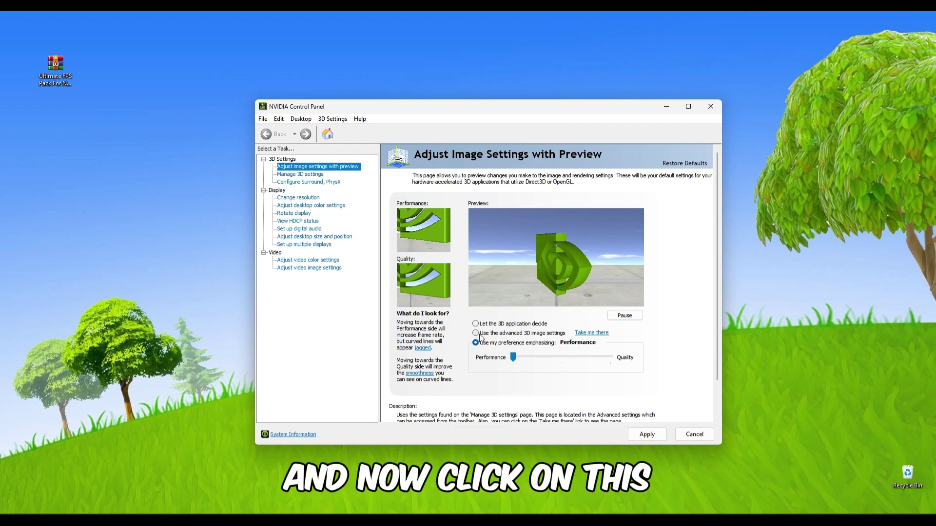
pyautogui.click(516, 335)
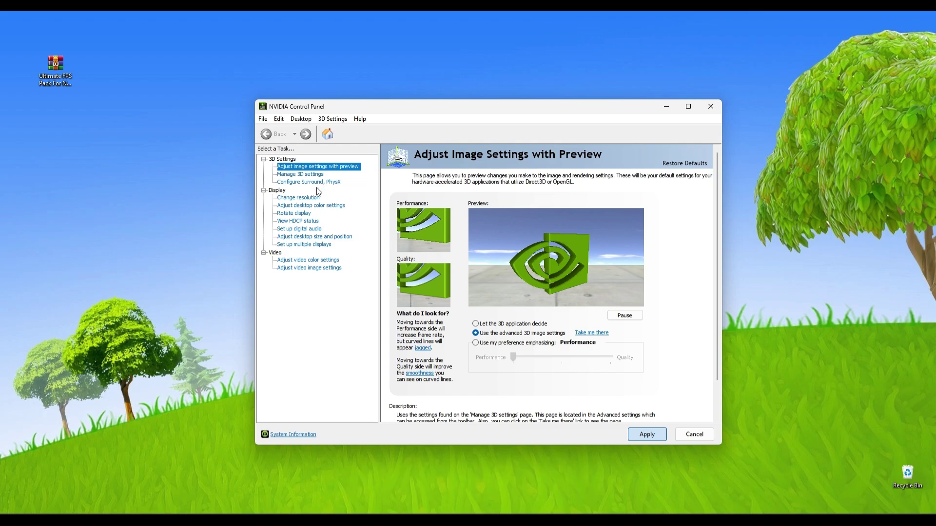
# - In the global settings of Manage 3D Settings, confirm Image Scaling as On with GPU scaling and sharpening
pyautogui.click(300, 175)
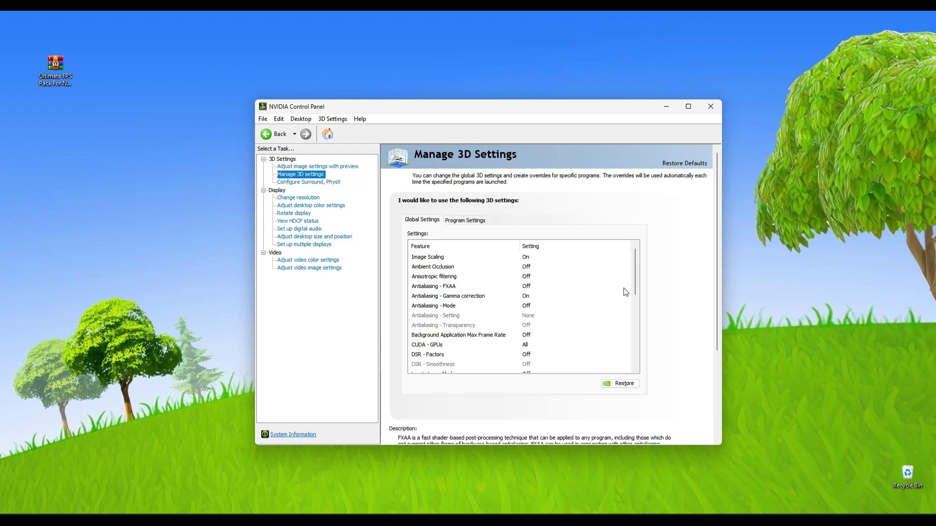
pyautogui.moveTo(636, 285); pyautogui.dragTo(638, 251)
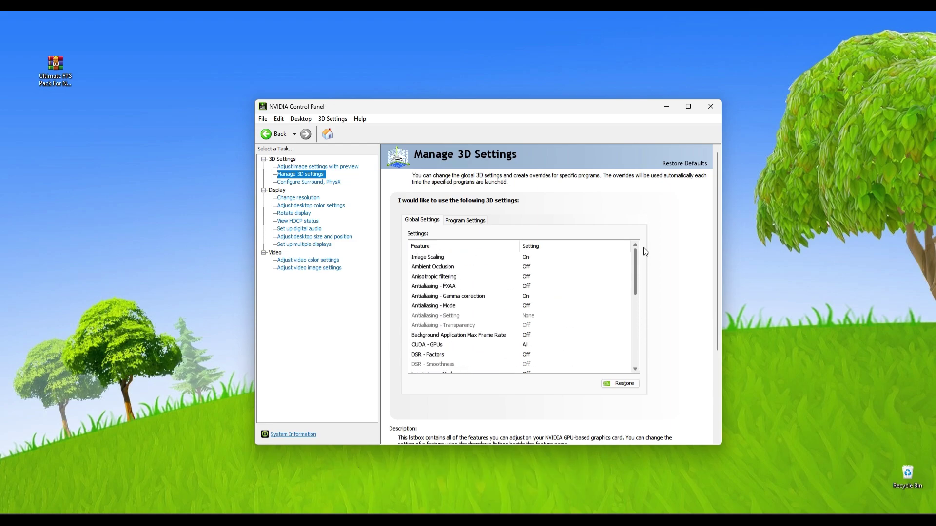
pyautogui.scroll(-1, 529, 273)
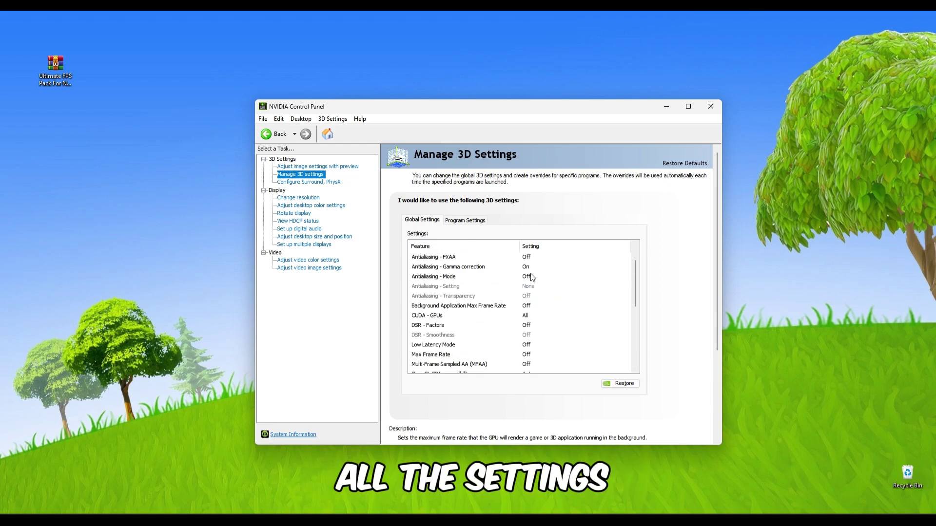
pyautogui.scroll(1, 529, 274)
pyautogui.click(491, 259)
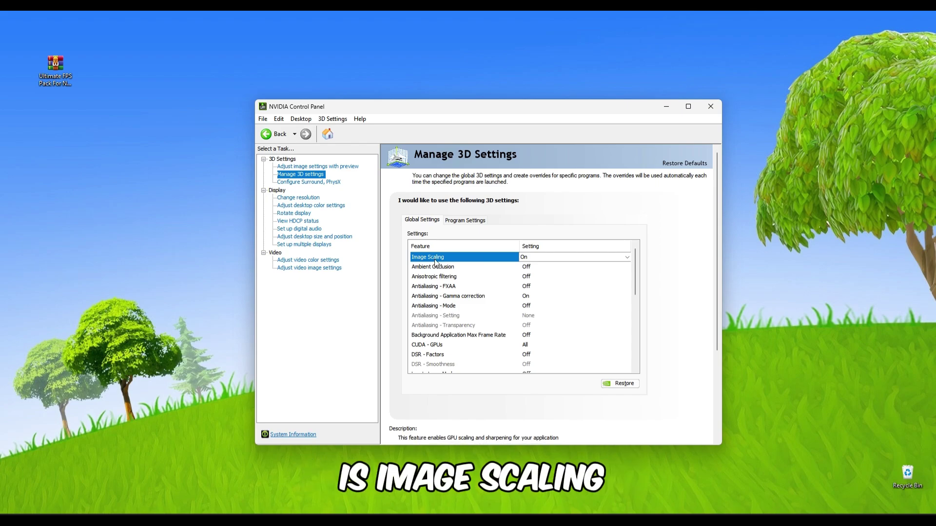
pyautogui.click(533, 258)
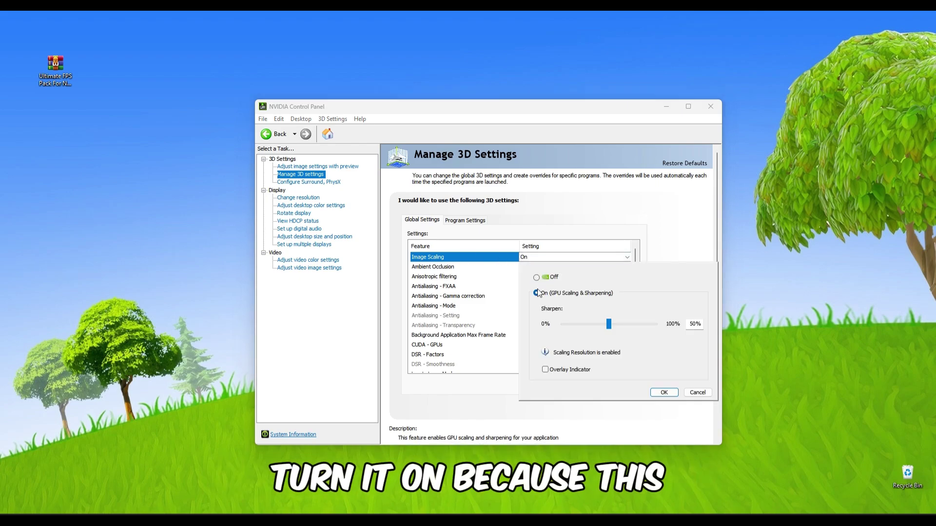
pyautogui.click(664, 392)
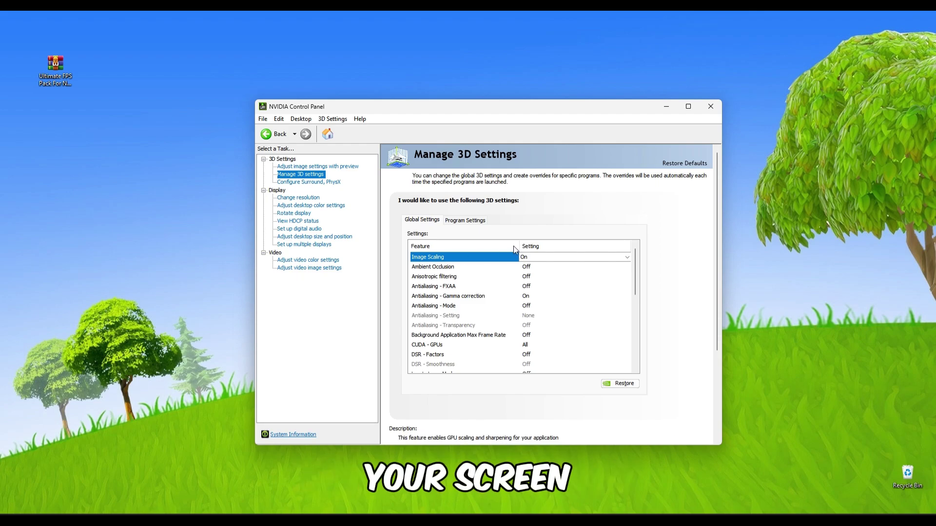
# - Go over Ambient Occlusion and Antialiasing - FXAA, and choose On for Antialiasing - Gamma correction
pyautogui.click(436, 268)
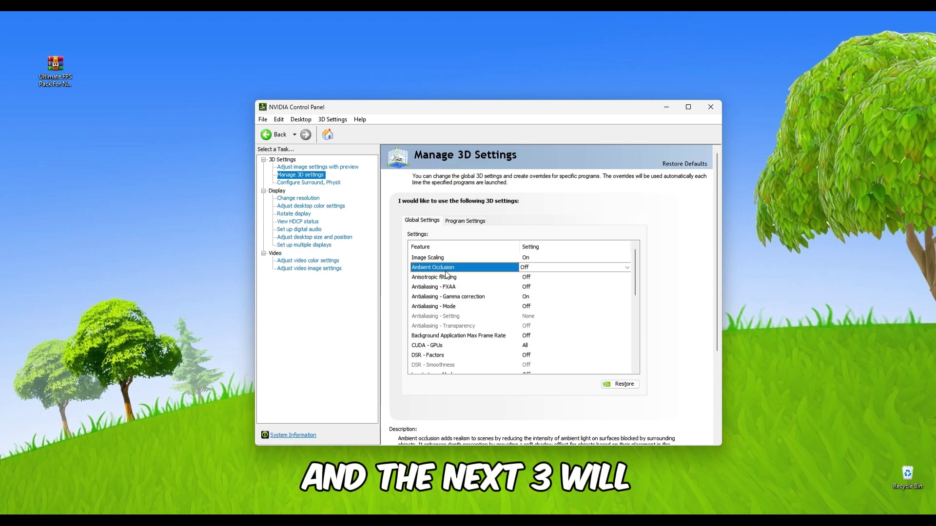
pyautogui.click(448, 288)
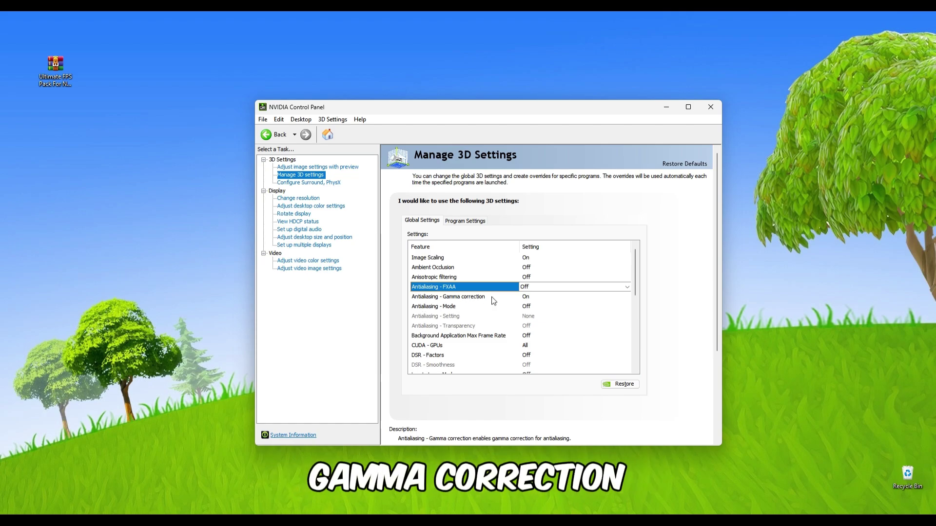
pyautogui.click(531, 297)
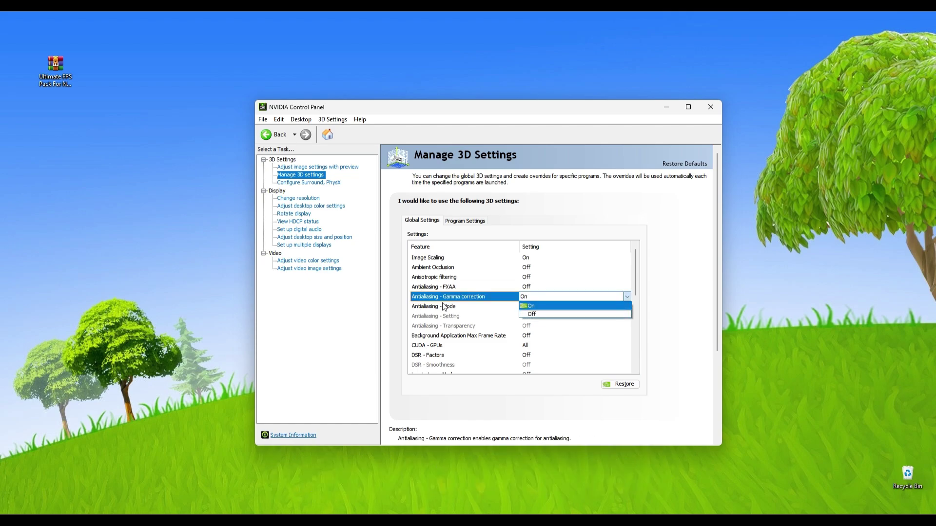
pyautogui.click(529, 304)
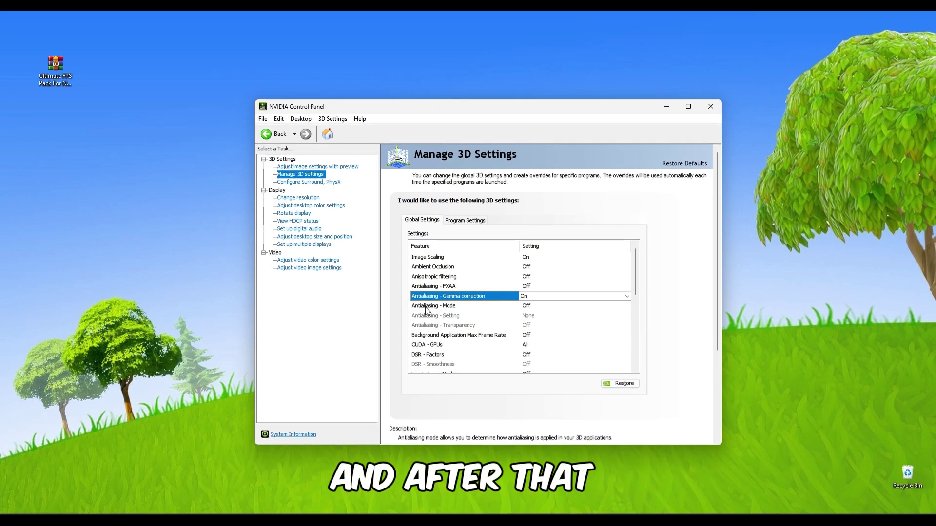
# - Set Antialiasing - Mode to Application-controlled
pyautogui.click(534, 307)
pyautogui.click(539, 307)
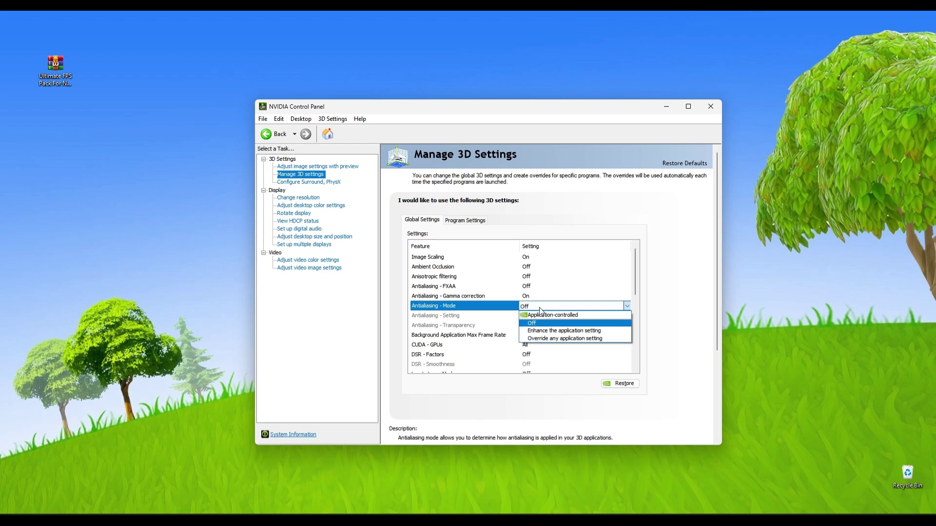
pyautogui.click(550, 318)
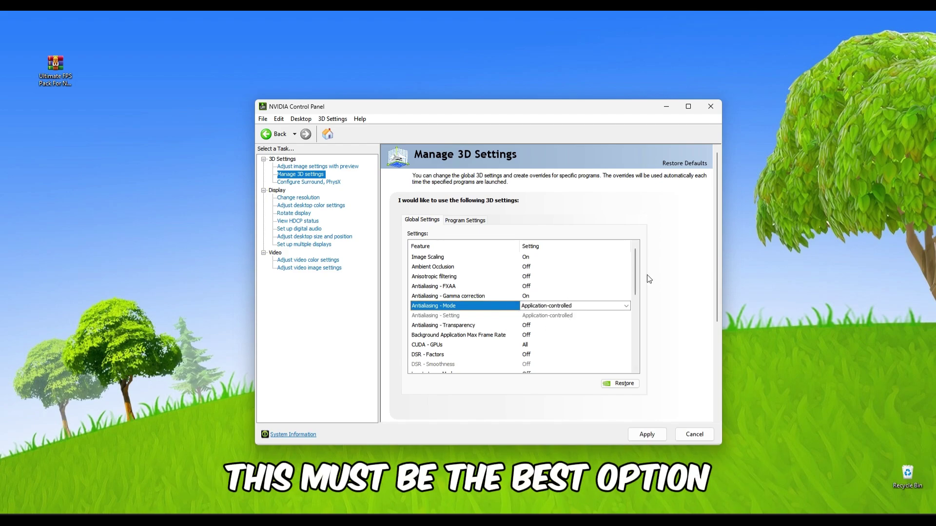
# - Set Low Latency Mode to On in the global 3D settings
pyautogui.scroll(-1, 635, 291)
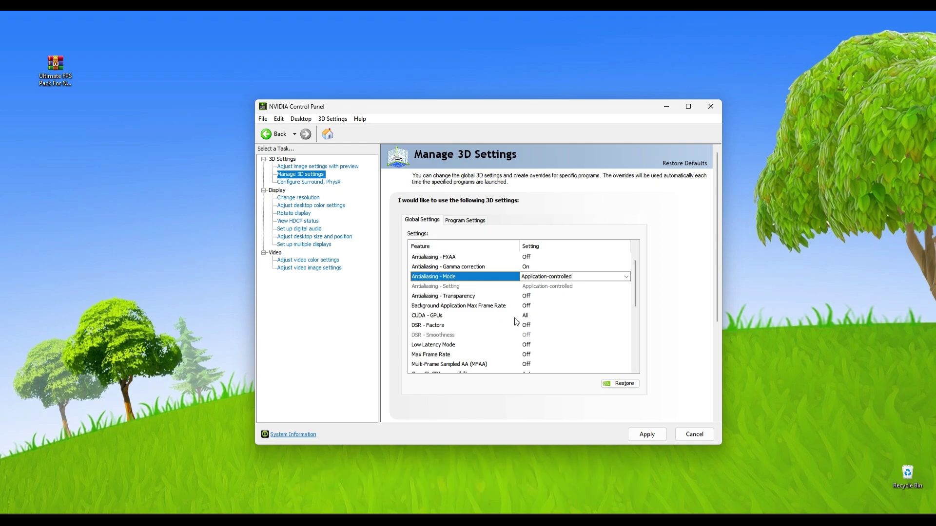
pyautogui.scroll(-1, 475, 320)
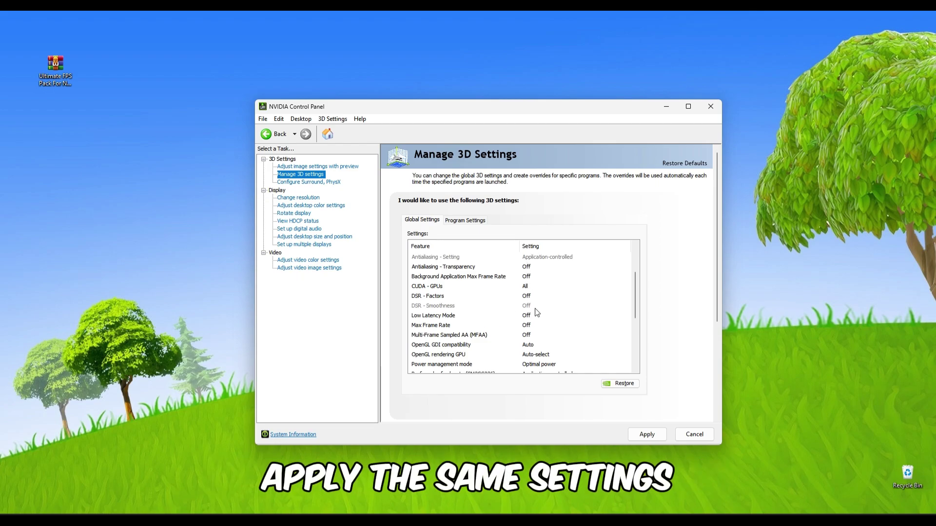
pyautogui.click(469, 317)
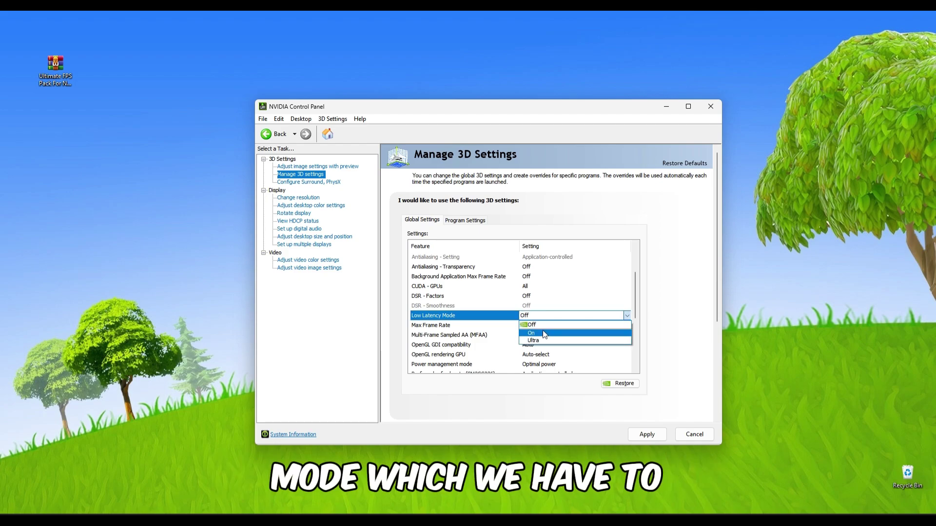
pyautogui.click(542, 331)
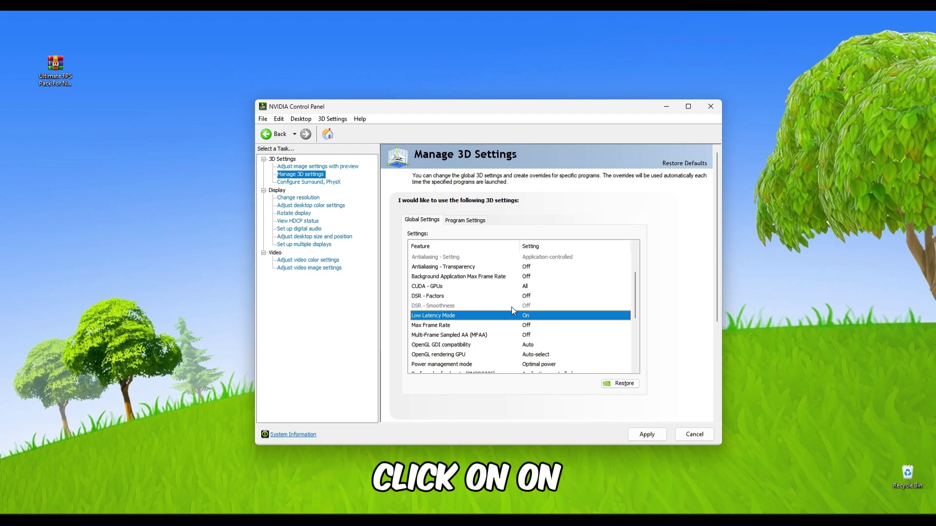
# - Confirm Max Frame Rate as Off in the global 3D settings
pyautogui.scroll(-1, 516, 312)
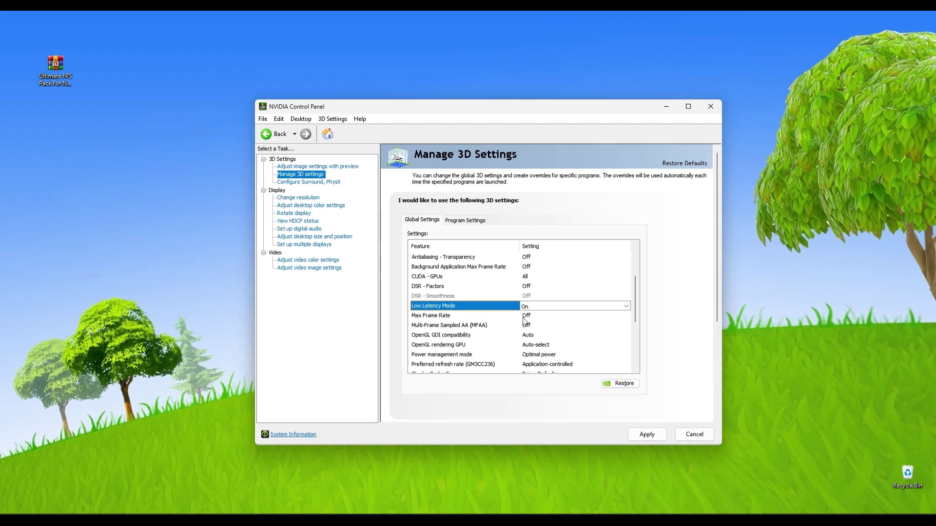
pyautogui.click(524, 317)
pyautogui.click(523, 317)
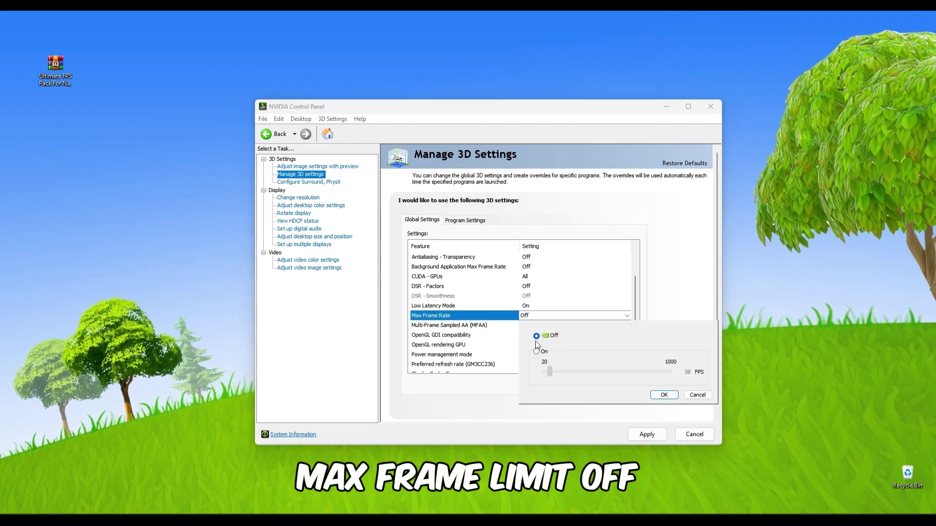
pyautogui.click(653, 396)
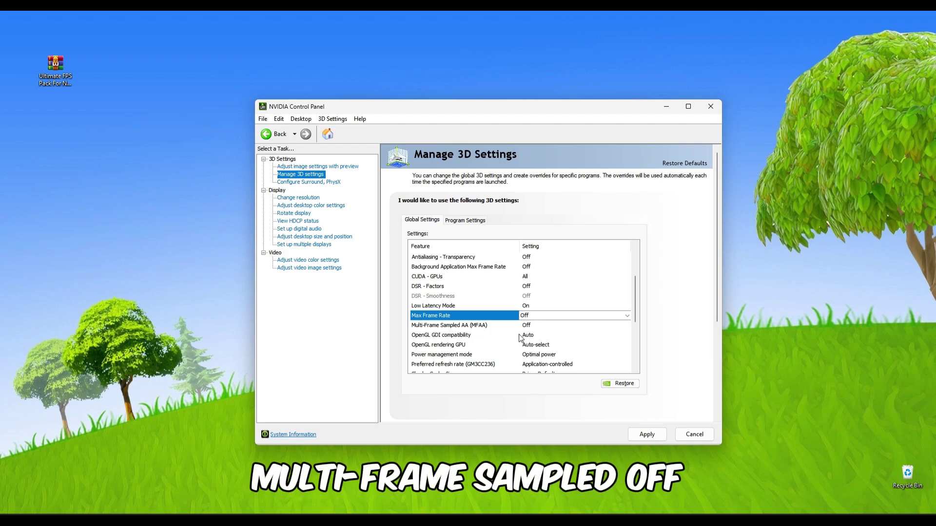
# - Set OpenGL GDI compatibility to Prefer performance
pyautogui.click(556, 335)
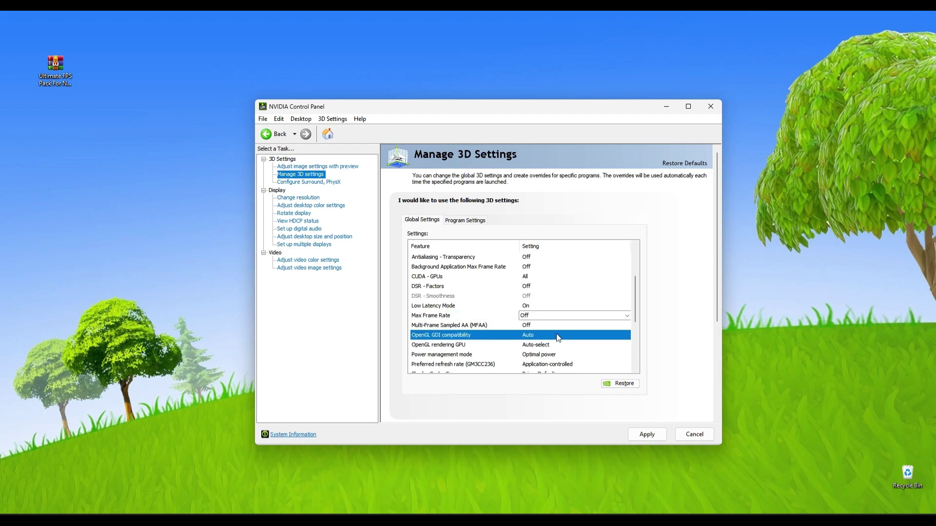
pyautogui.click(547, 335)
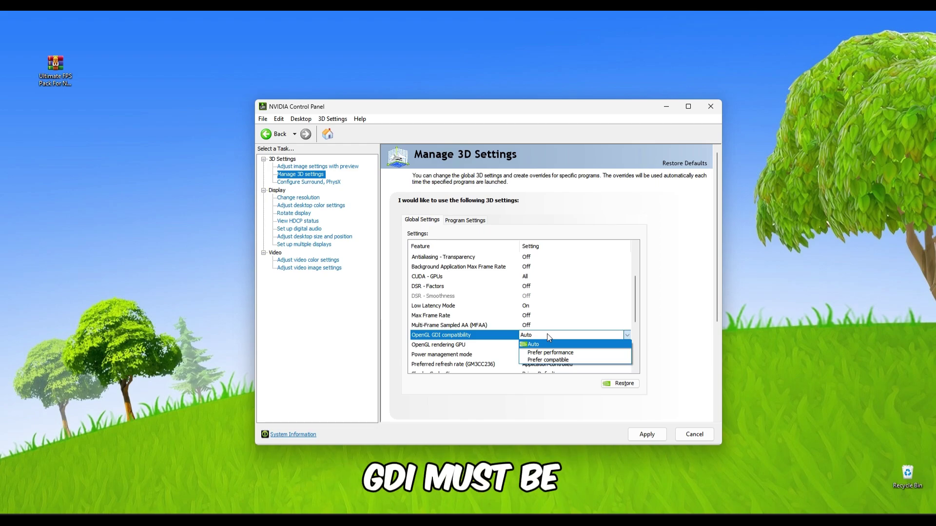
pyautogui.click(542, 353)
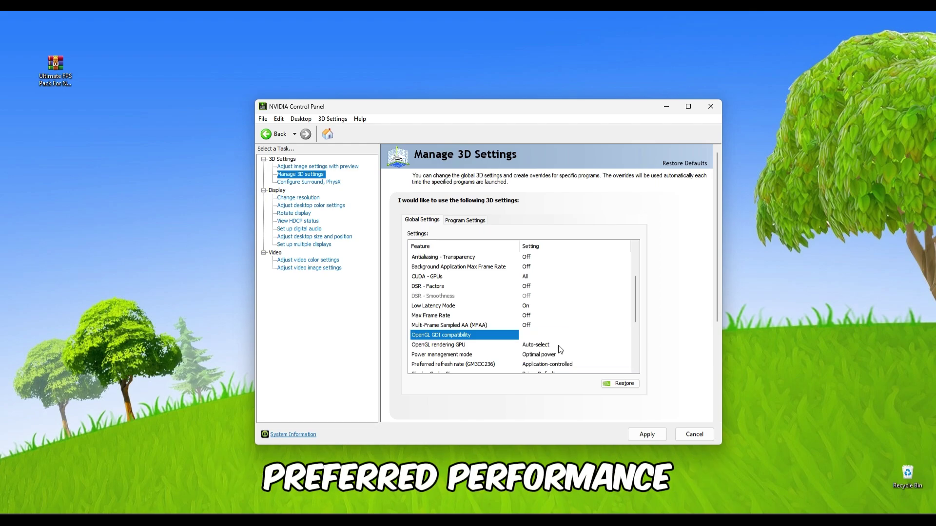
# - Set the OpenGL rendering GPU to NVIDIA GeForce GTX 1660 SUPER
pyautogui.scroll(1, 539, 351)
pyautogui.scroll(-5, 537, 349)
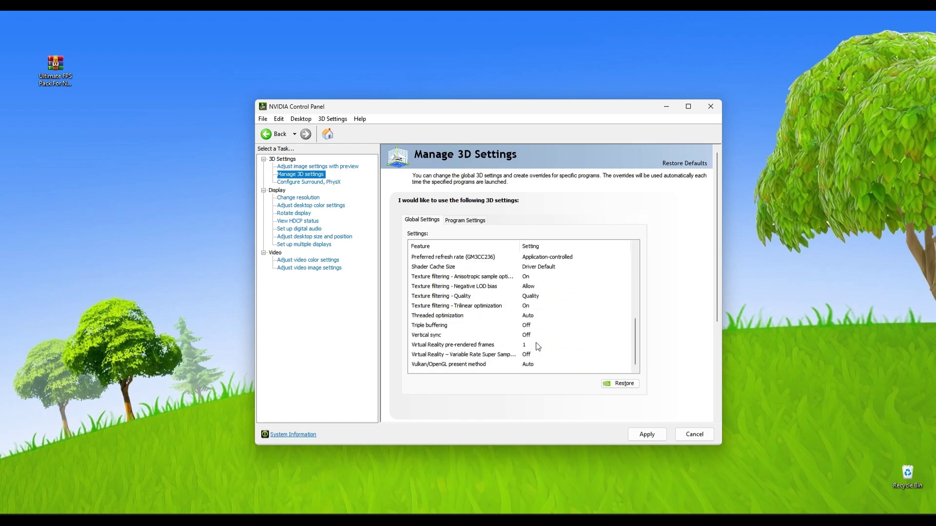
pyautogui.scroll(2, 539, 347)
pyautogui.scroll(-1, 512, 331)
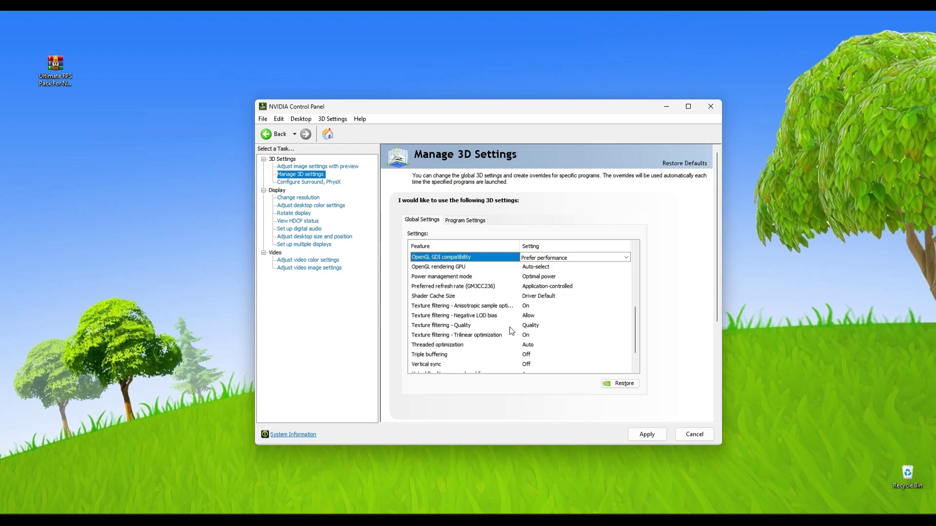
pyautogui.click(536, 267)
pyautogui.click(538, 267)
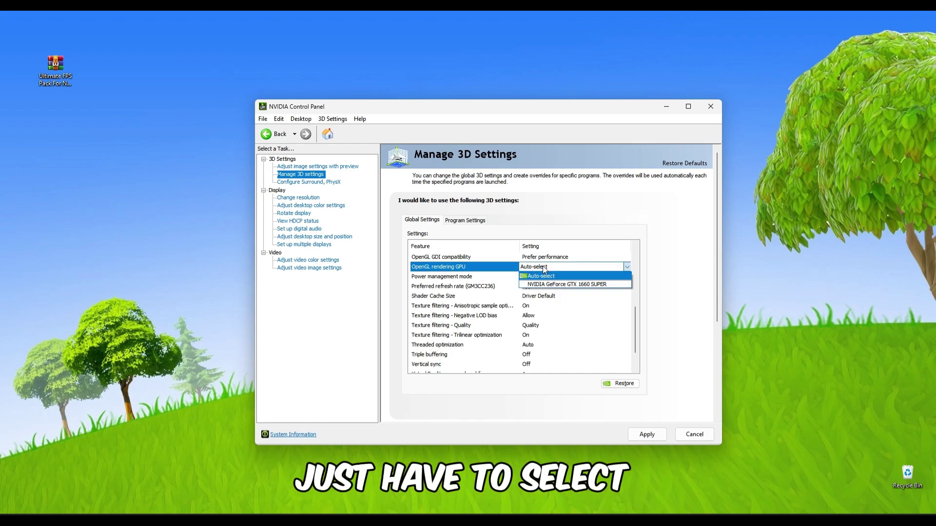
pyautogui.click(544, 285)
pyautogui.scroll(5, 556, 302)
pyautogui.scroll(-4, 568, 318)
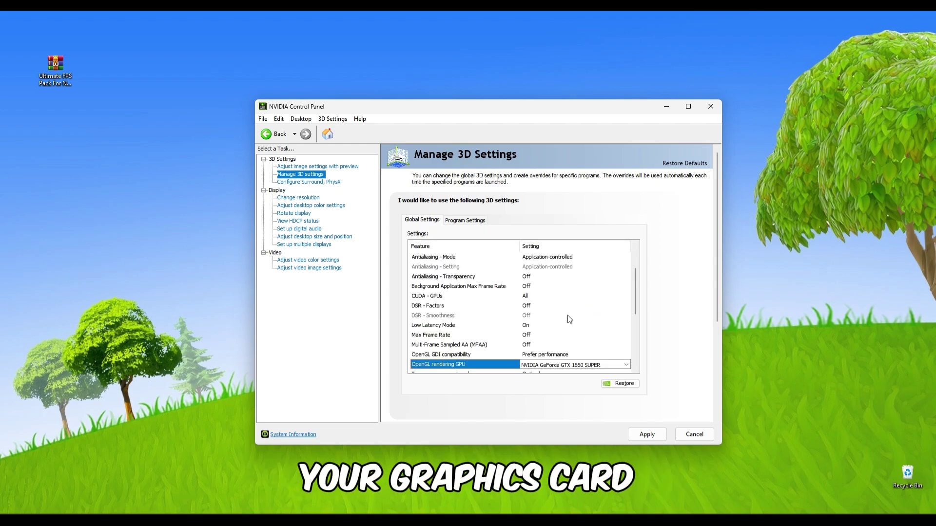
# - Review the remaining global 3D settings and apply the changes
pyautogui.scroll(-1, 567, 333)
pyautogui.scroll(-1, 567, 333)
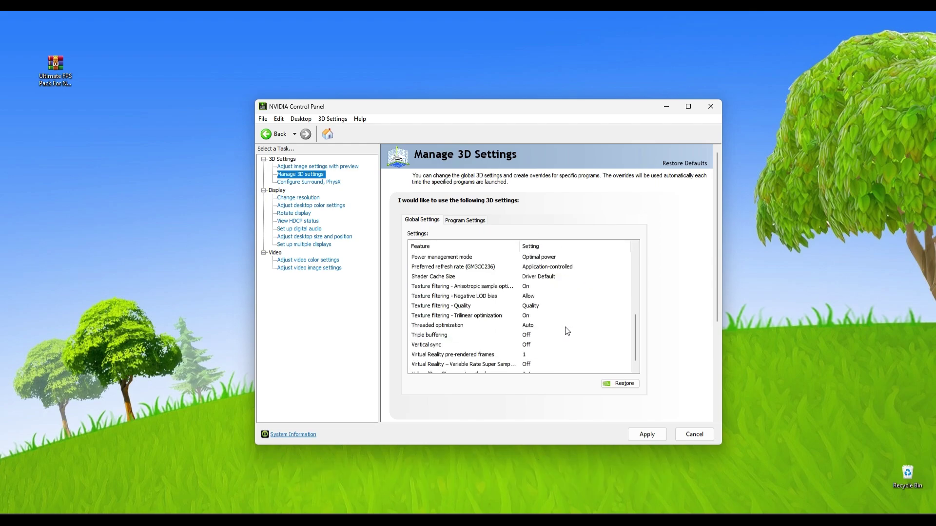
pyautogui.scroll(-1, 635, 355)
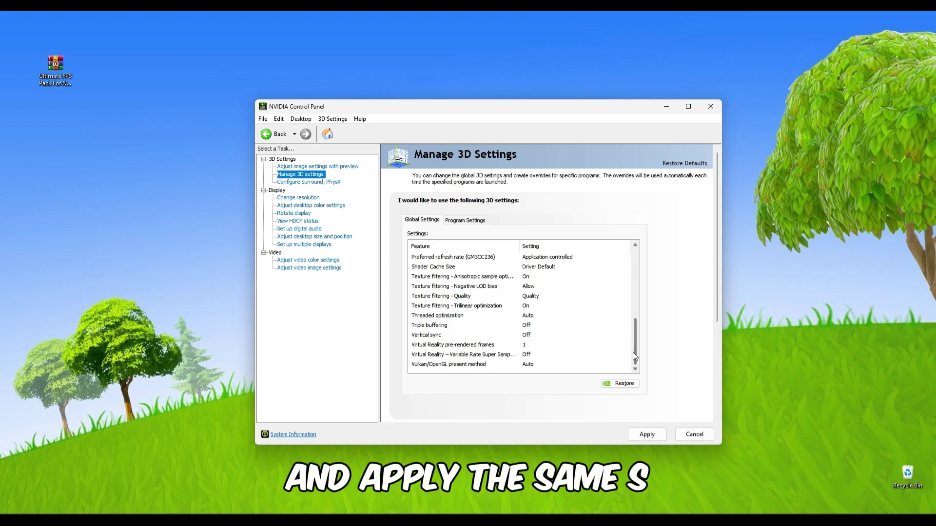
pyautogui.scroll(2, 633, 347)
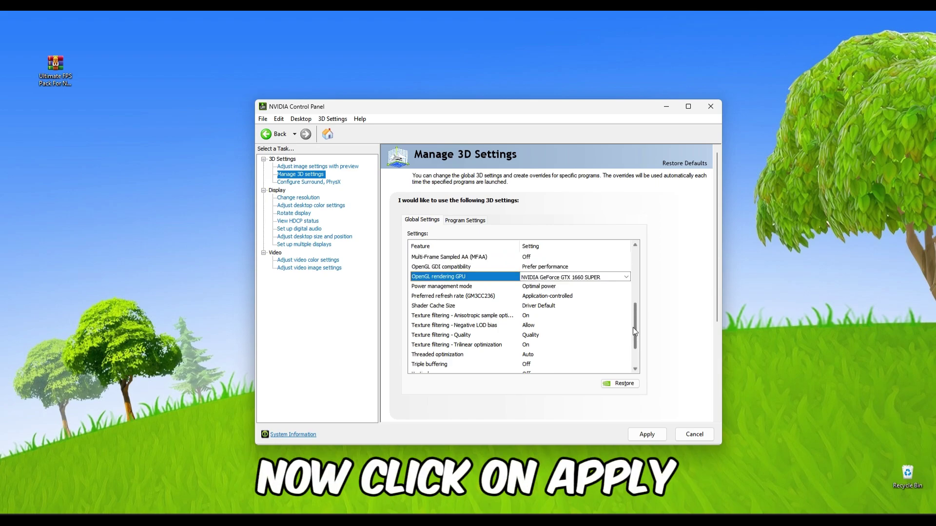
pyautogui.click(652, 434)
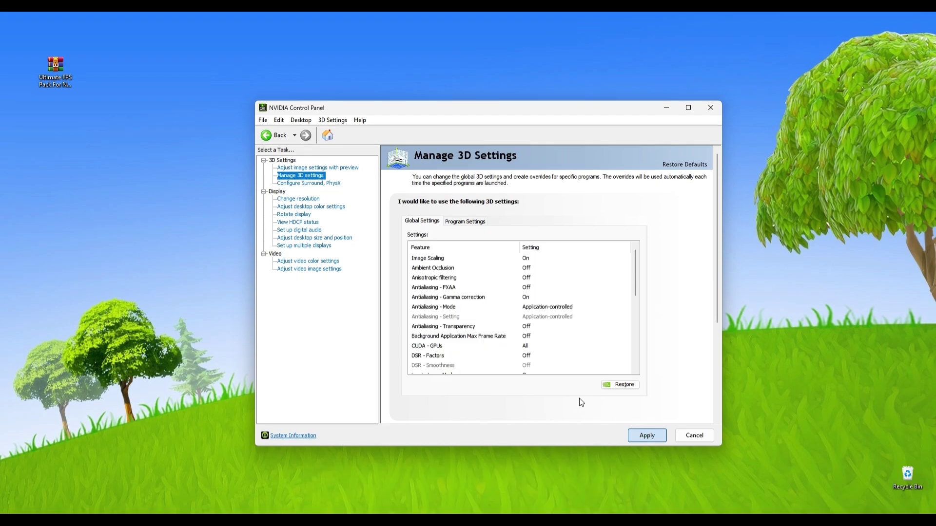
# - Choose Fortnite (fortniteclient-win64-shipping.exe) as the program to customize in the program-specific 3D settings
pyautogui.click(473, 220)
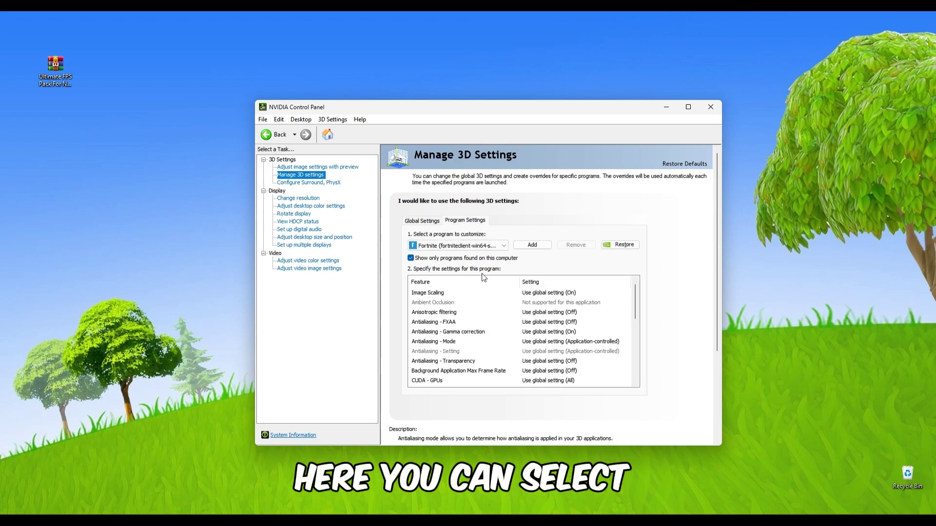
pyautogui.click(505, 246)
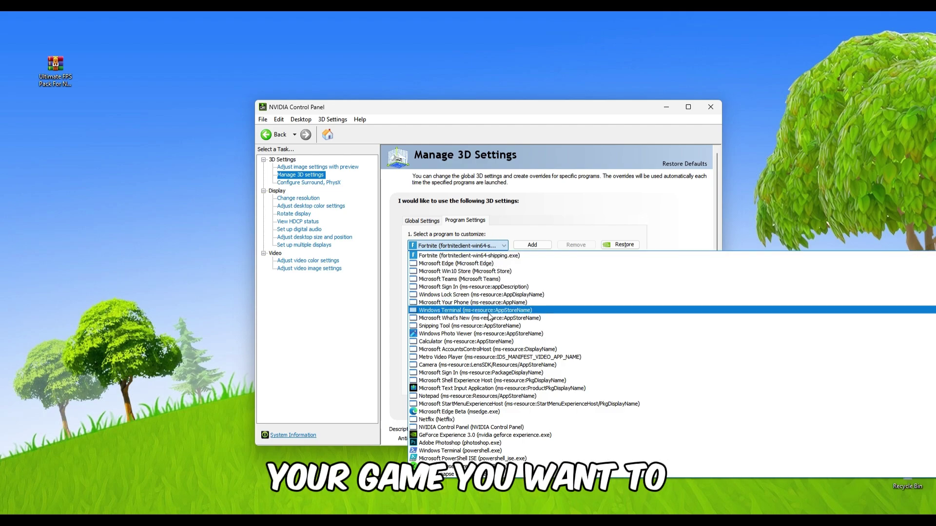
pyautogui.scroll(-2, 489, 323)
pyautogui.scroll(-2, 489, 322)
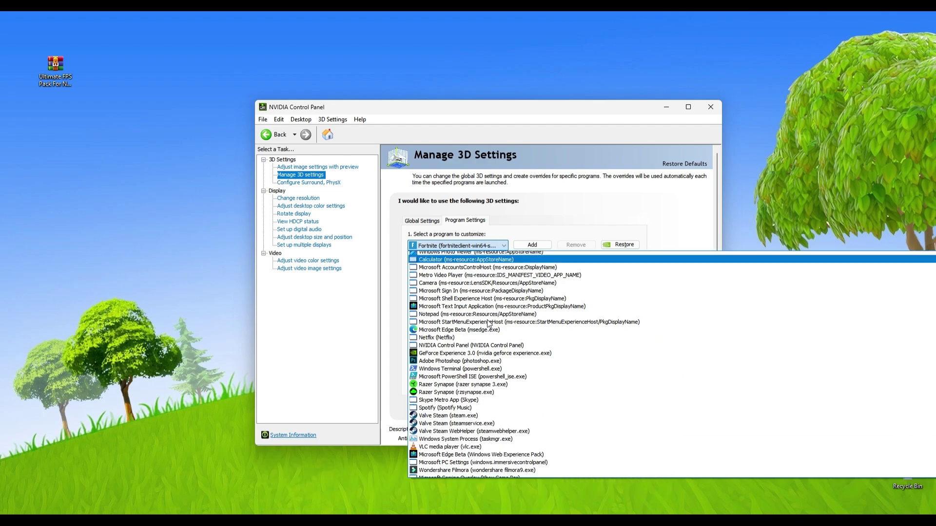
pyautogui.scroll(3, 489, 323)
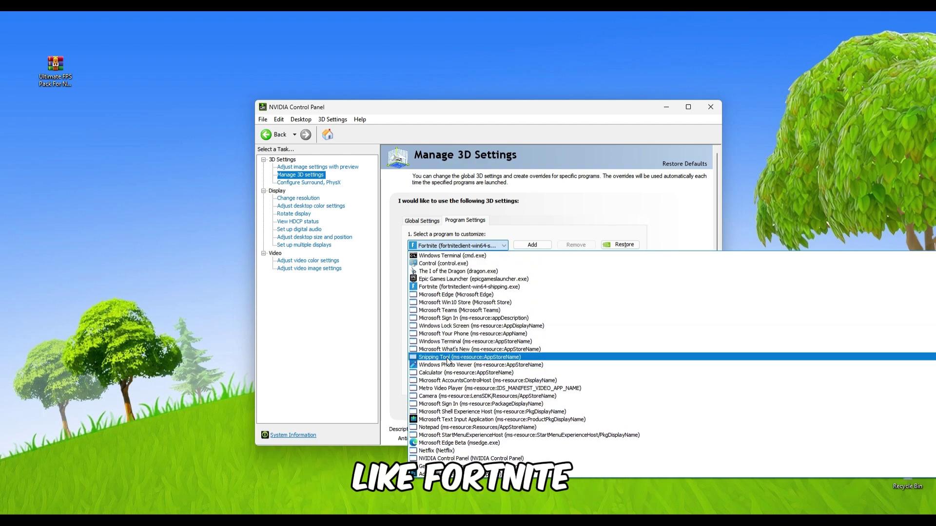
pyautogui.scroll(3, 460, 335)
pyautogui.scroll(3, 425, 343)
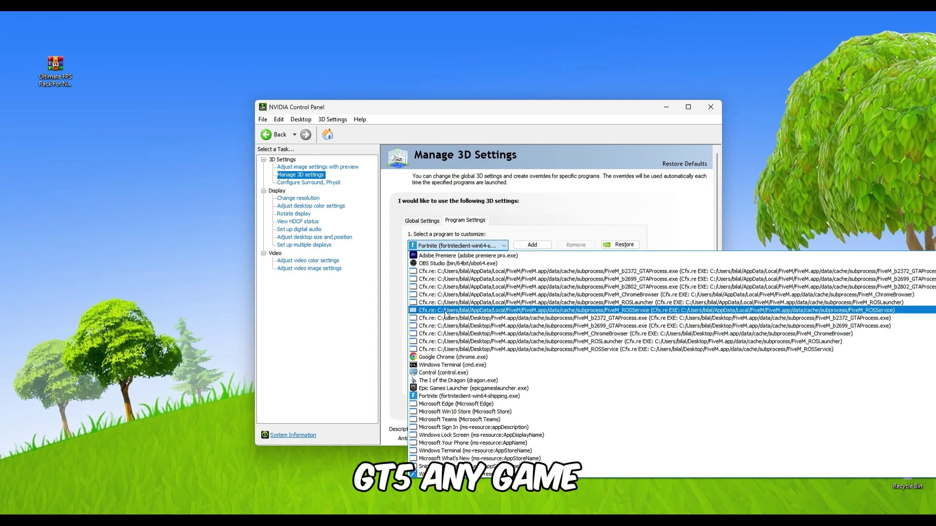
pyautogui.click(450, 395)
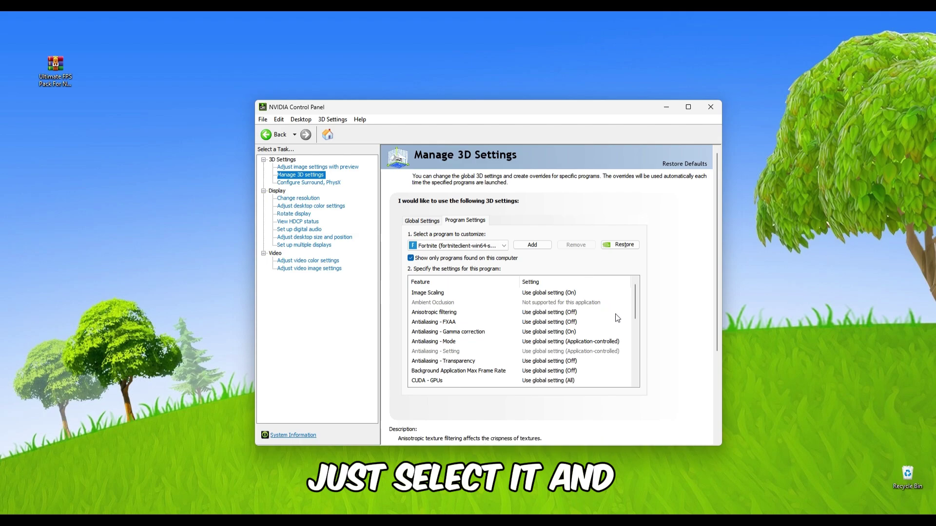
# - Set Max Frame Rate to Off for Fortnite, apply the change and close NVIDIA Control Panel
pyautogui.moveTo(634, 299); pyautogui.dragTo(637, 344)
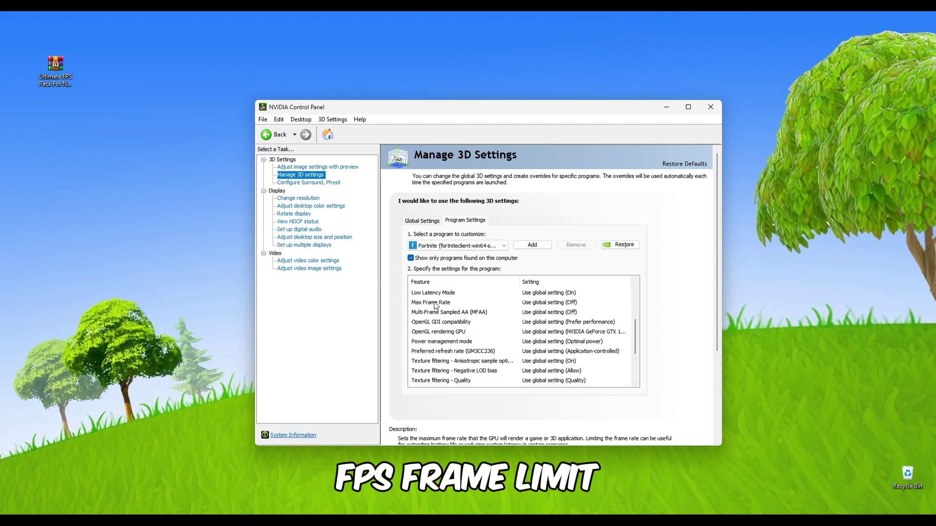
pyautogui.scroll(5, 573, 317)
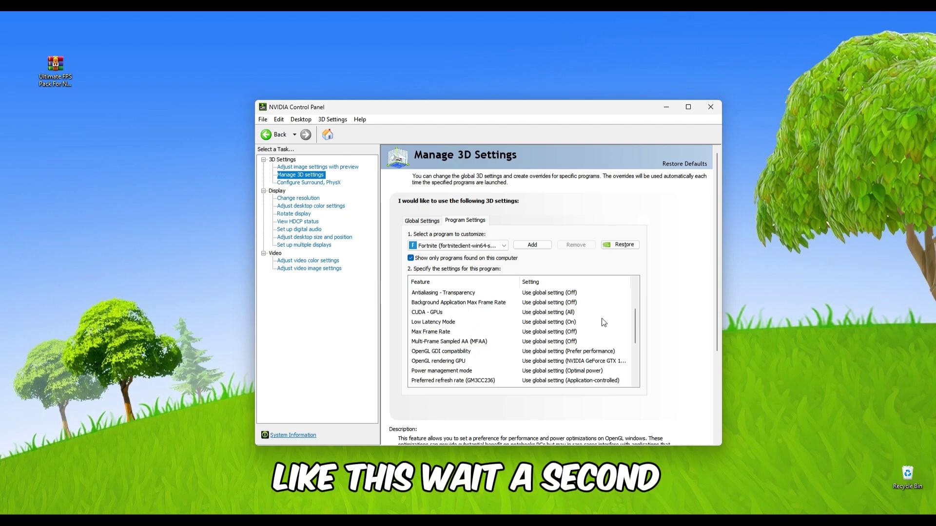
pyautogui.scroll(-1, 603, 322)
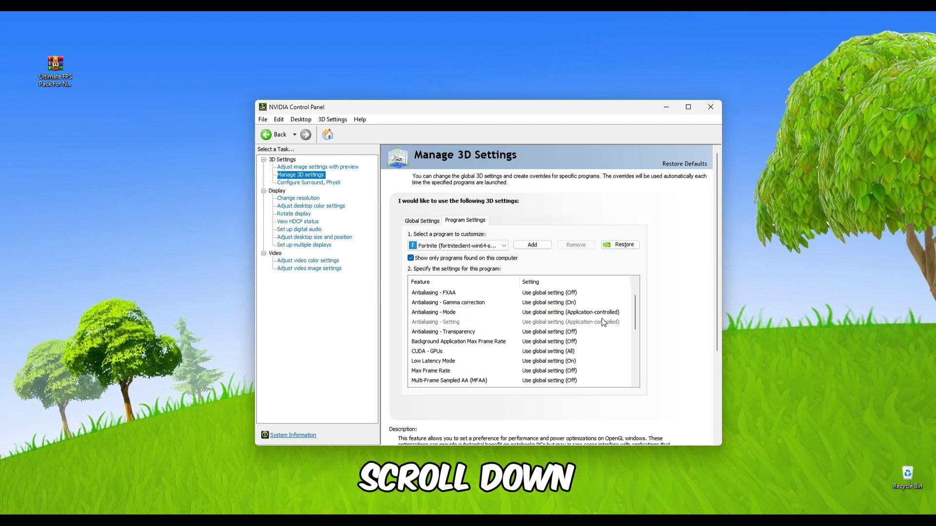
pyautogui.click(547, 372)
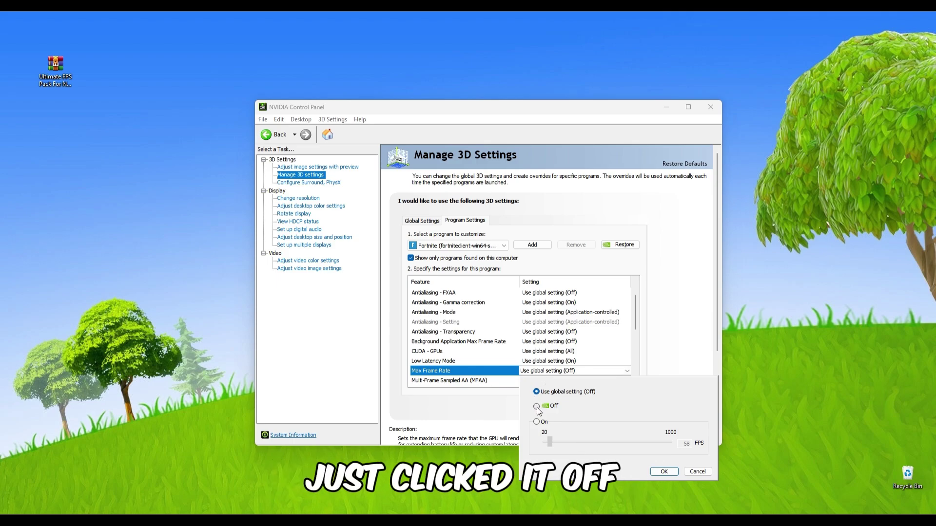
pyautogui.click(666, 471)
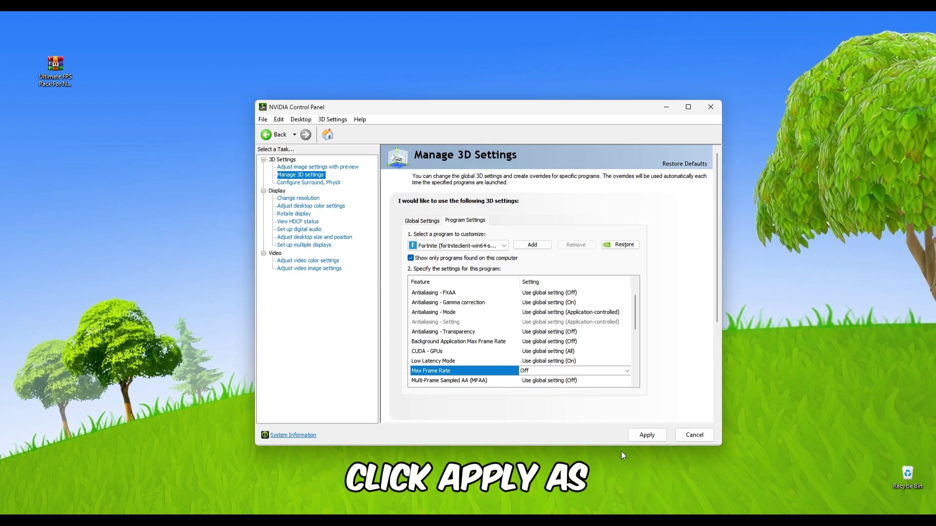
pyautogui.click(651, 436)
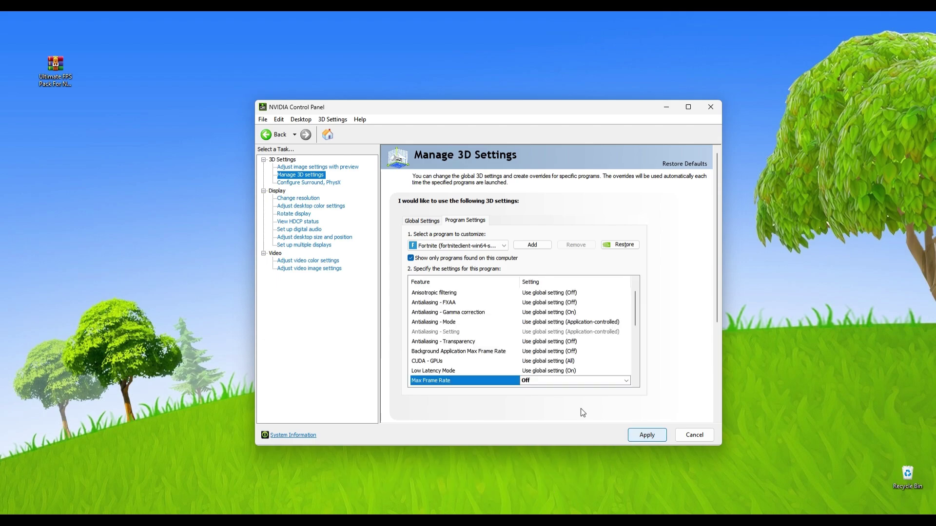
pyautogui.click(710, 106)
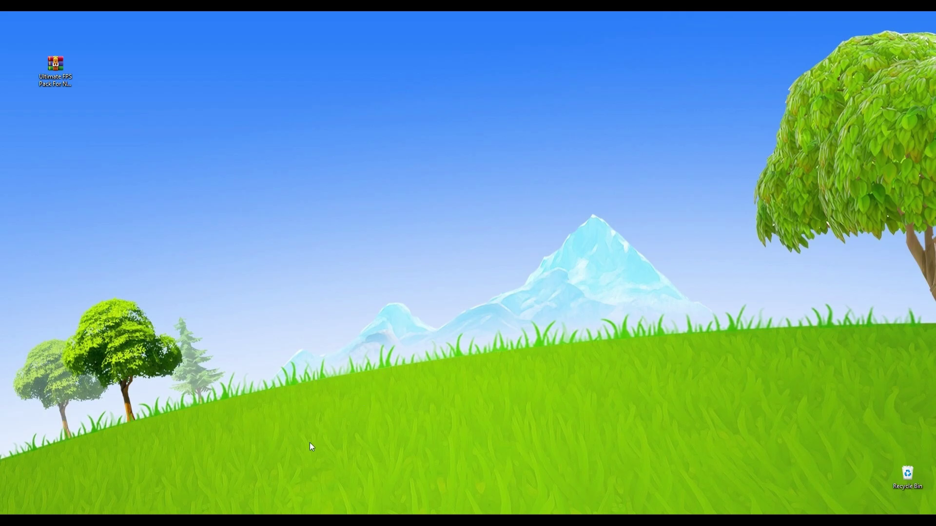
# - Switch to Windows Settings and check the Xbox Game Bar controller-button option in the gaming settings
pyautogui.click(267, 512)
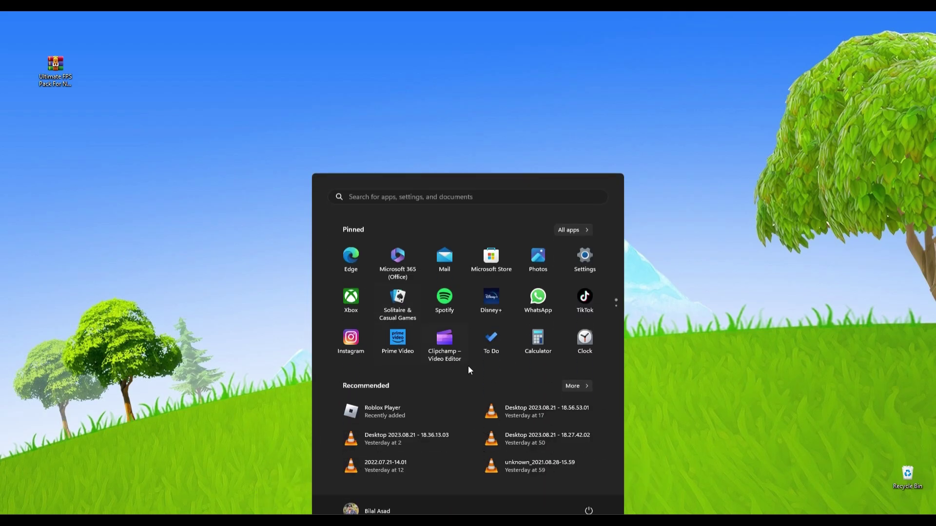
pyautogui.click(587, 253)
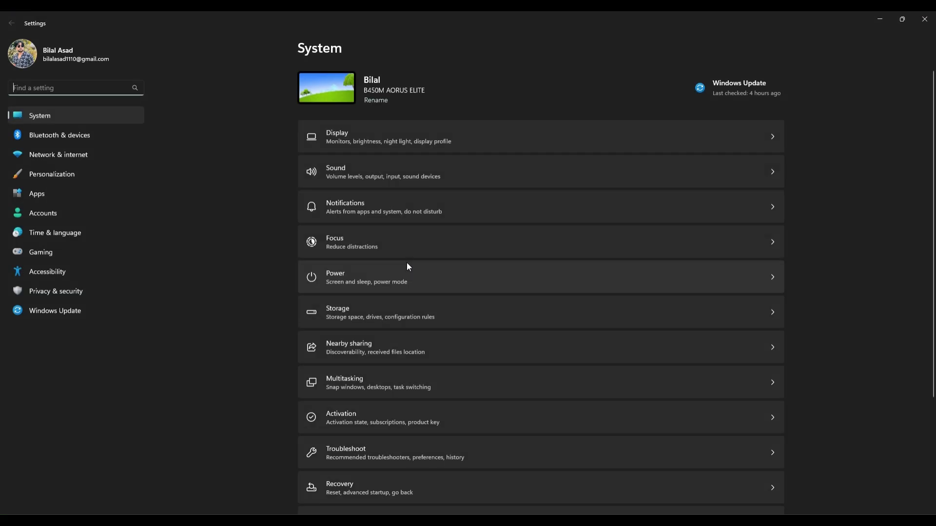
pyautogui.click(41, 253)
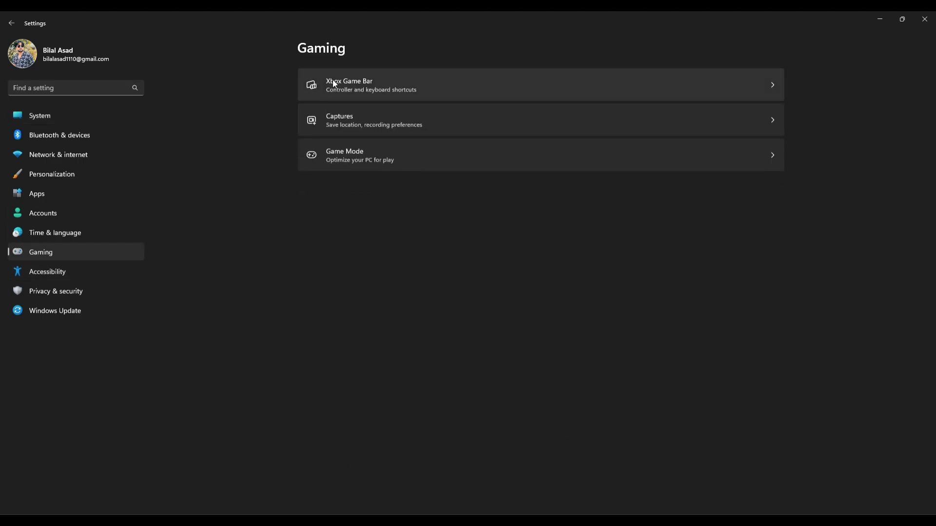
pyautogui.click(380, 84)
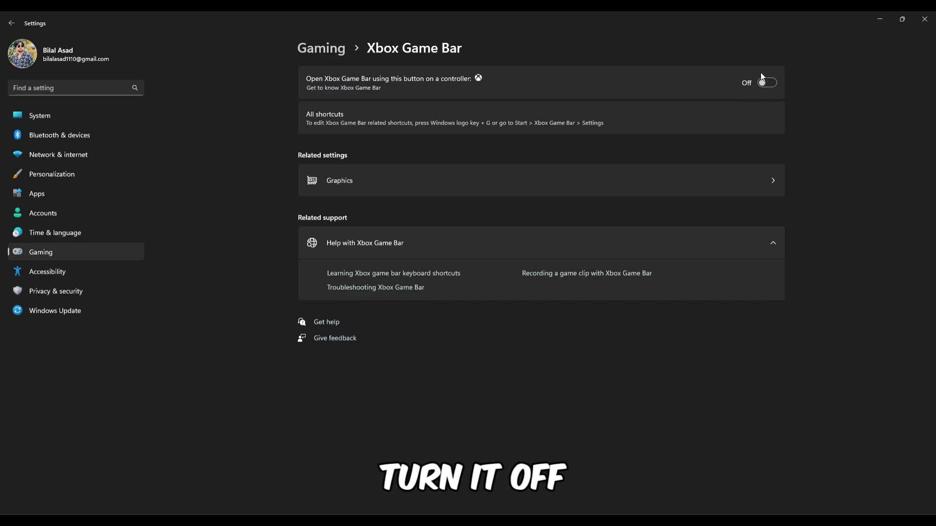
# - Turn on Game Mode in the Windows gaming settings
pyautogui.click(344, 46)
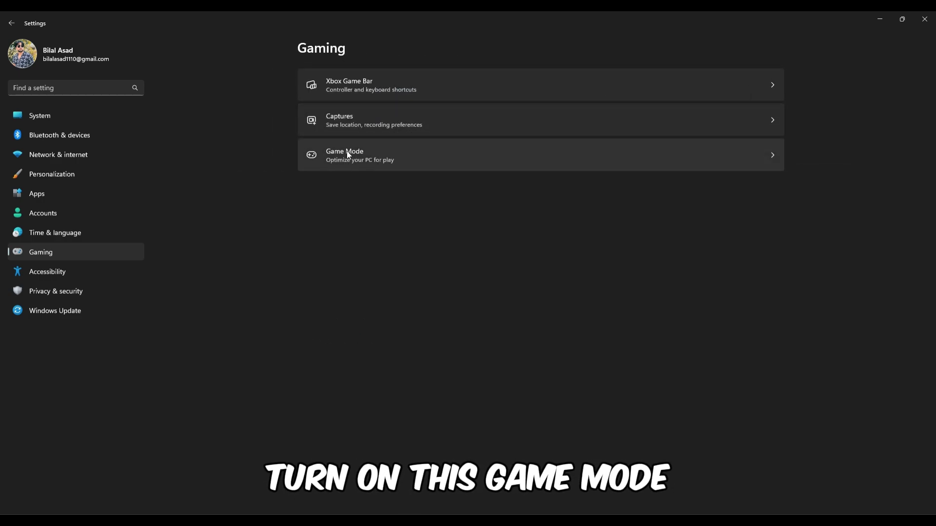
pyautogui.click(379, 148)
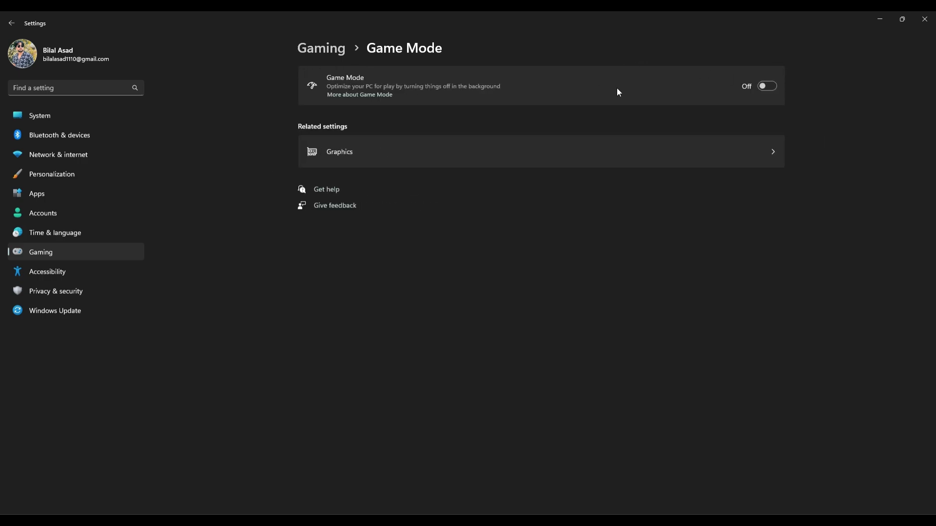
pyautogui.click(767, 86)
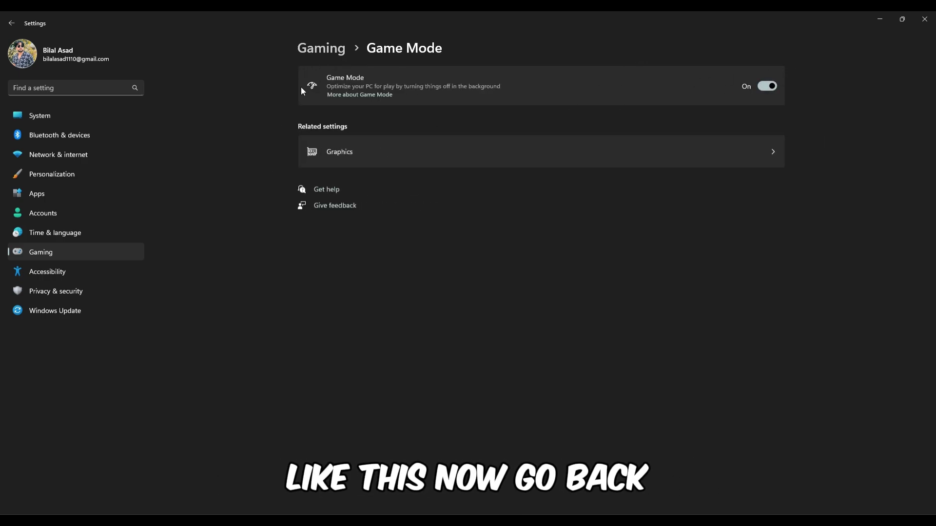
# - Search the settings for notifications, check the Notifications & actions page and close Windows Settings
pyautogui.hotkey('alt', 'Left')
pyautogui.click(83, 88)
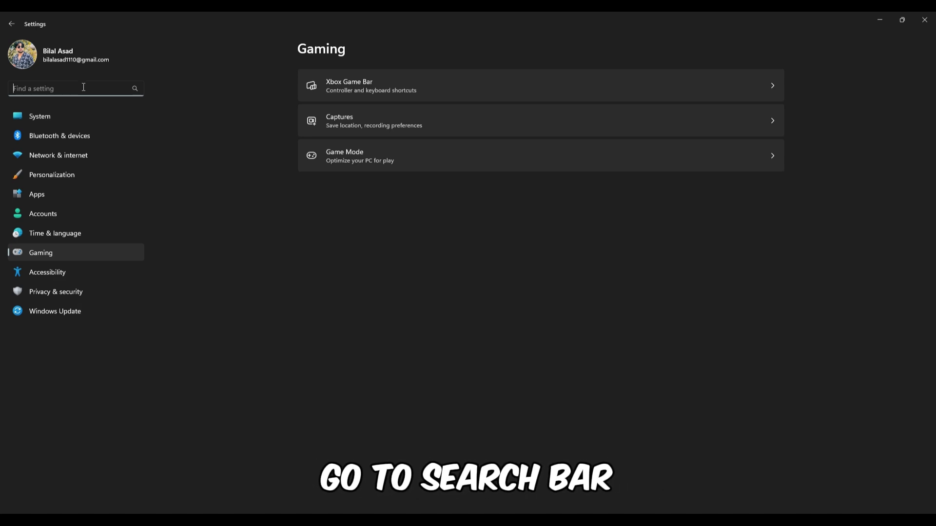
pyautogui.write('notif')
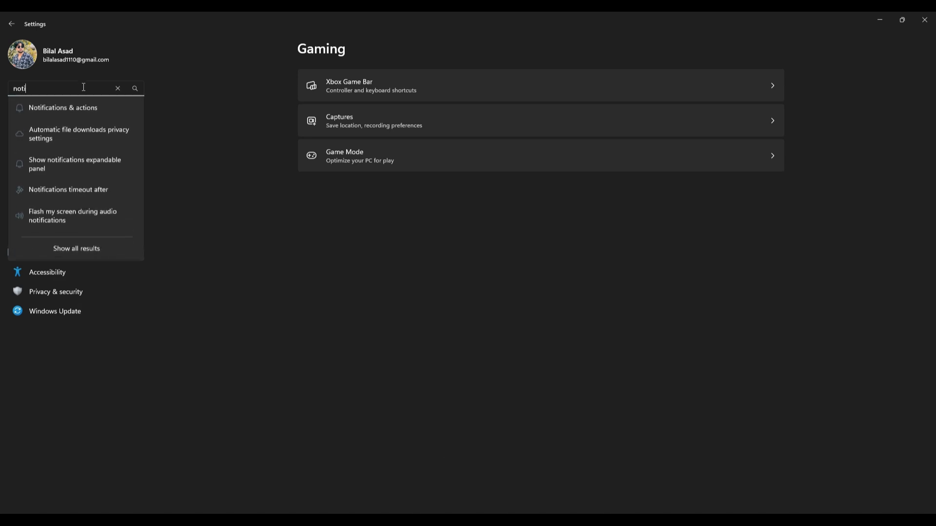
pyautogui.click(78, 107)
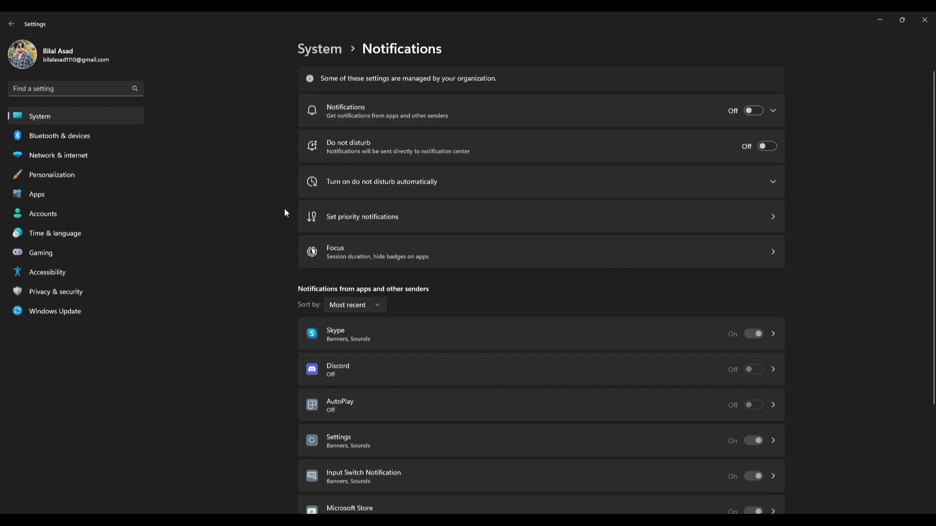
pyautogui.click(924, 19)
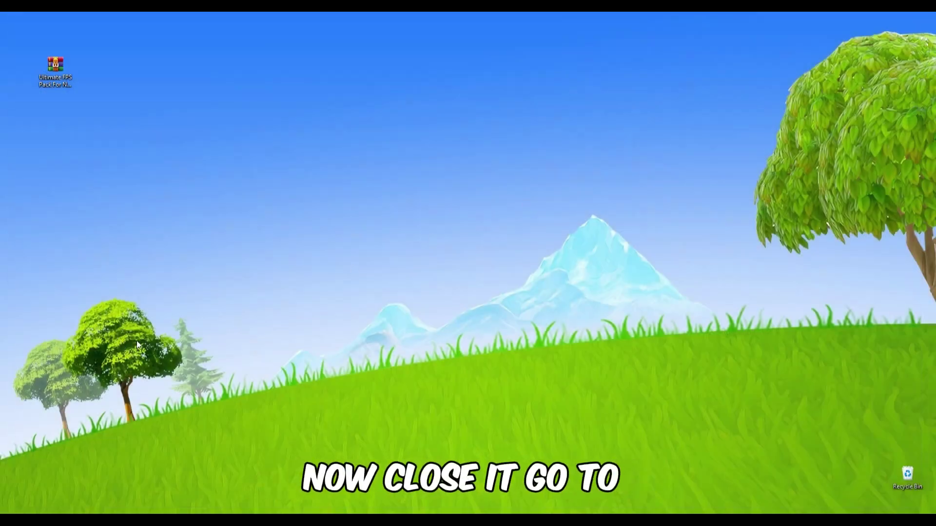
# - Find Edit power plan through the Windows search and open the plan's advanced power settings
pyautogui.click(329, 491)
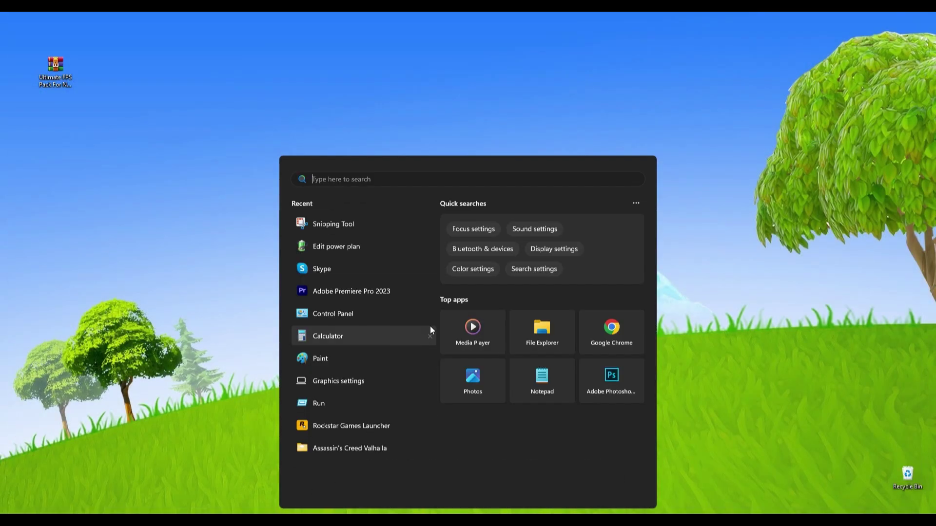
pyautogui.write('power')
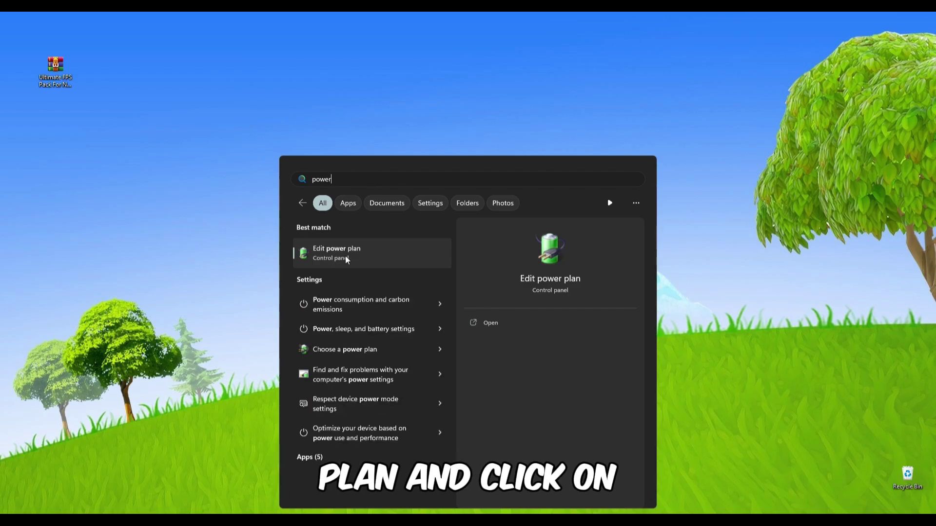
pyautogui.click(320, 254)
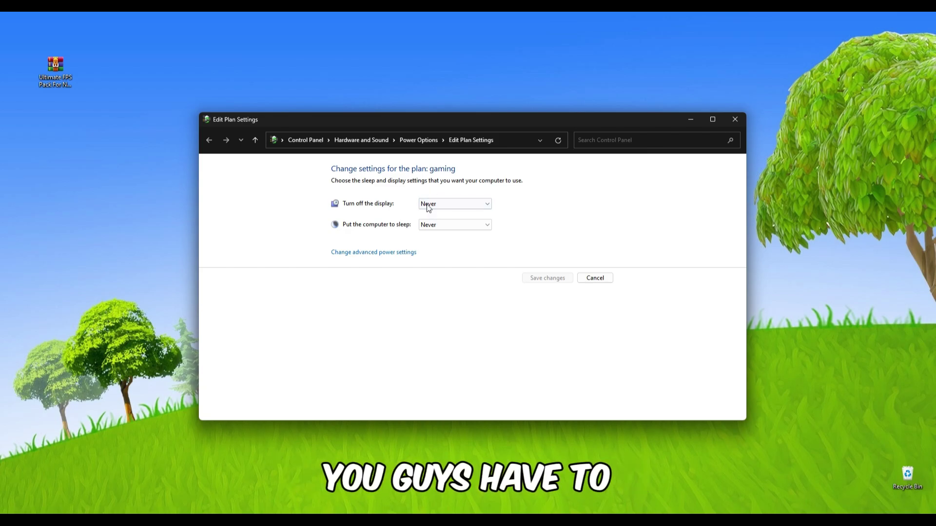
pyautogui.click(370, 254)
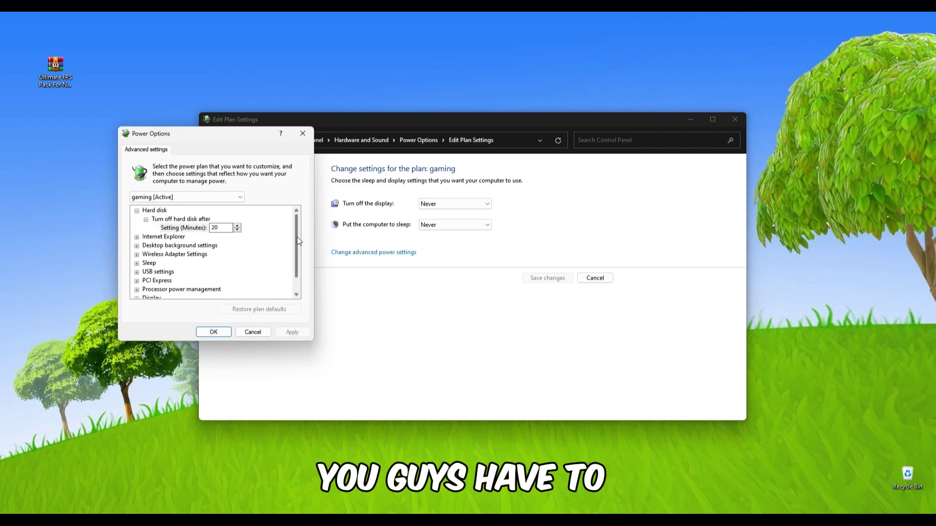
# - Check the maximum processor state under the gaming plan's processor power management and close the power settings windows
pyautogui.scroll(-1, 296, 237)
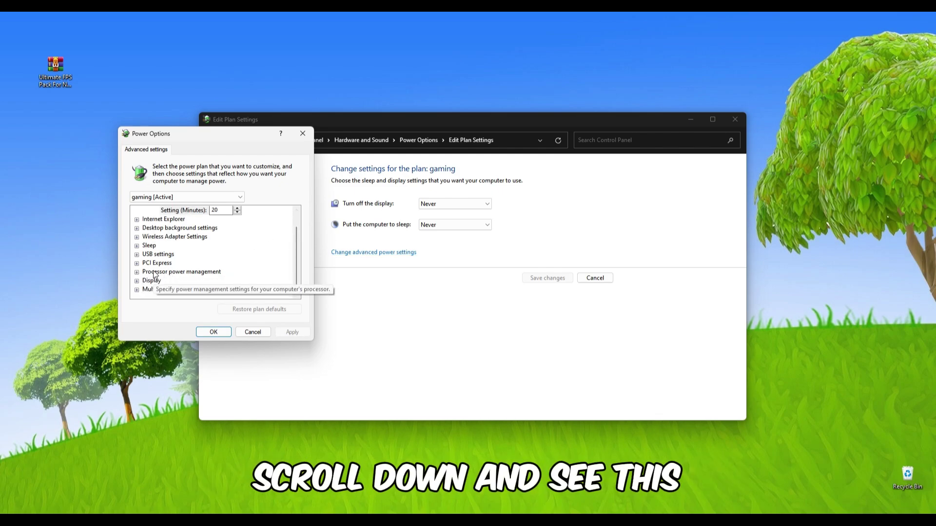
pyautogui.click(137, 272)
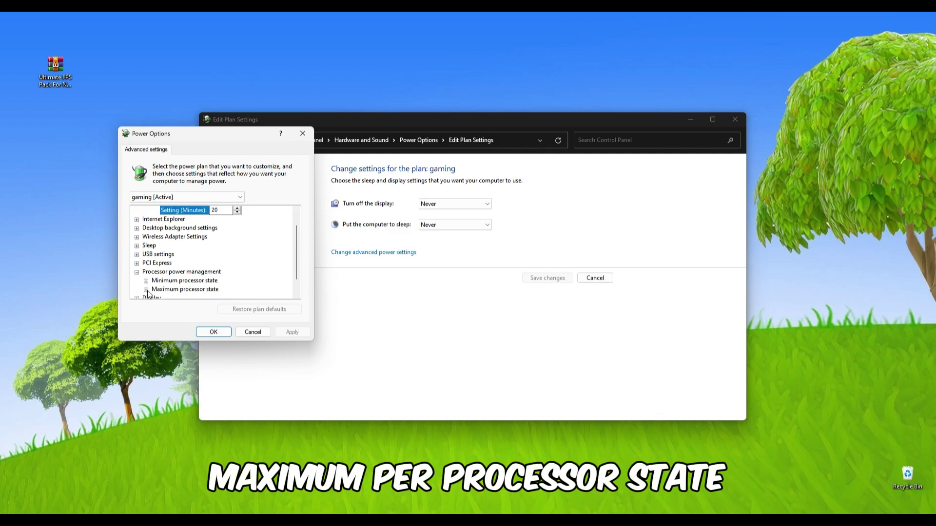
pyautogui.click(146, 290)
pyautogui.scroll(-1, 177, 277)
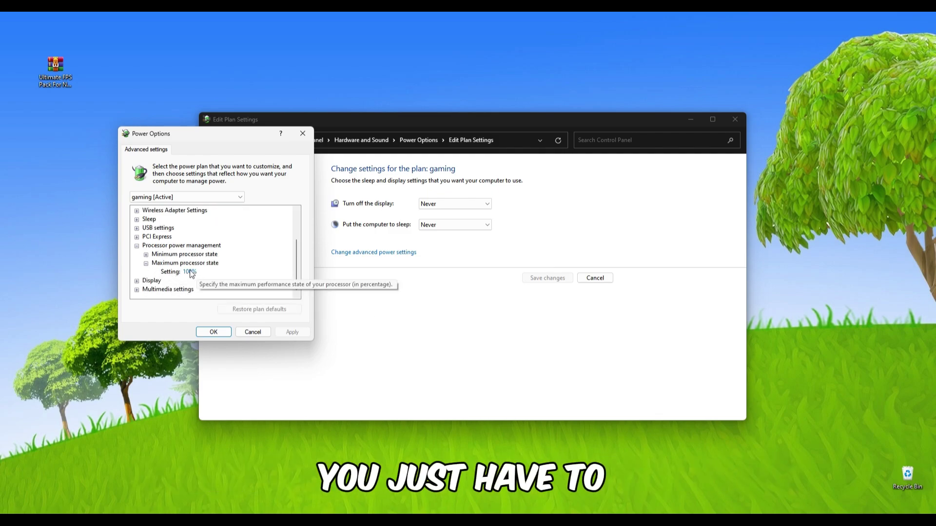
pyautogui.click(213, 333)
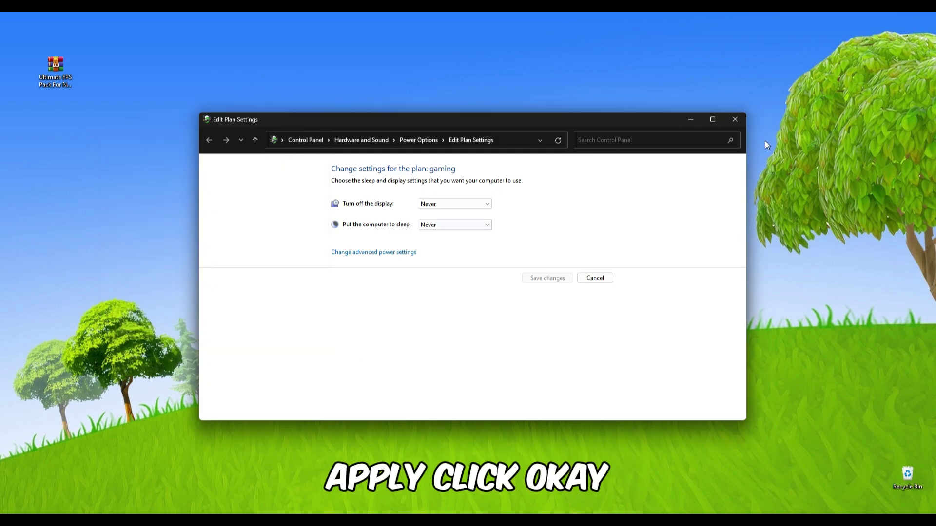
pyautogui.click(738, 122)
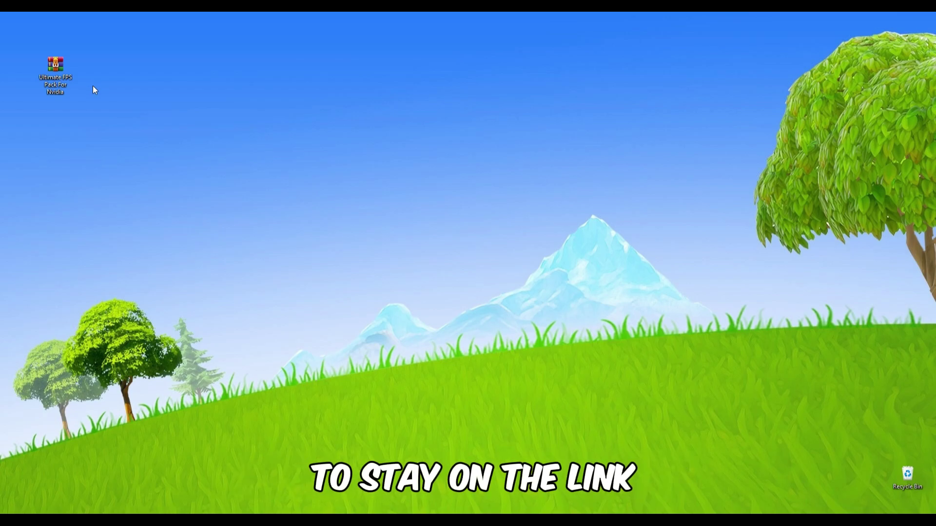
# - Extract the Ultimate FPS Pack For Nvidia archive onto the desktop and open the extracted folder
pyautogui.rightClick(62, 62)
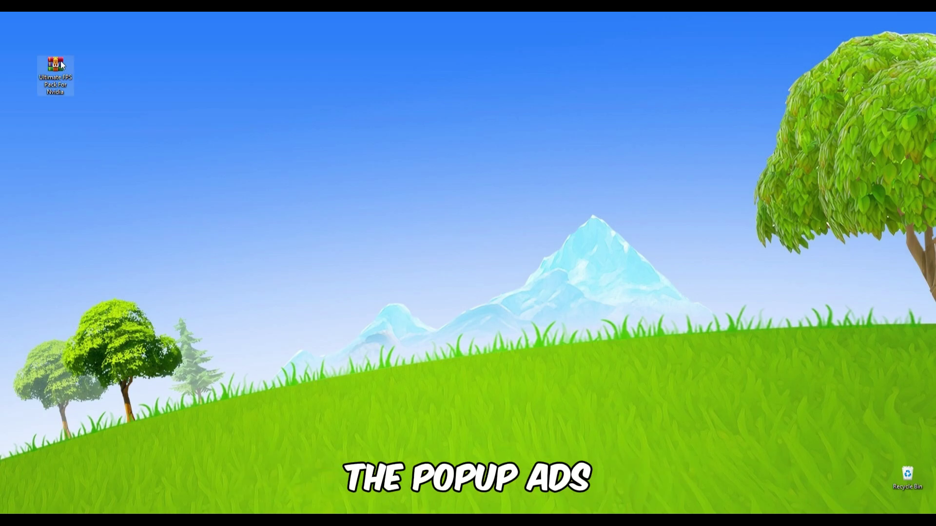
pyautogui.click(103, 232)
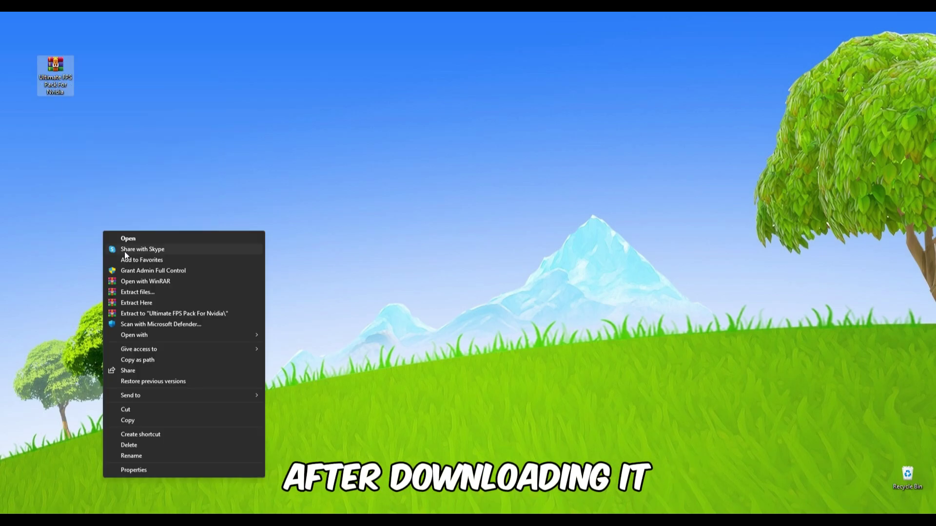
pyautogui.click(138, 303)
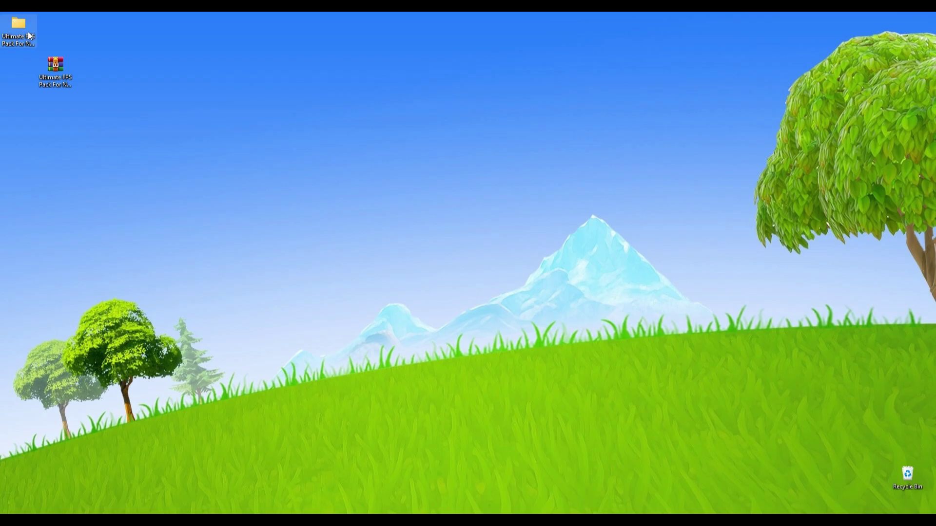
pyautogui.doubleClick(28, 31)
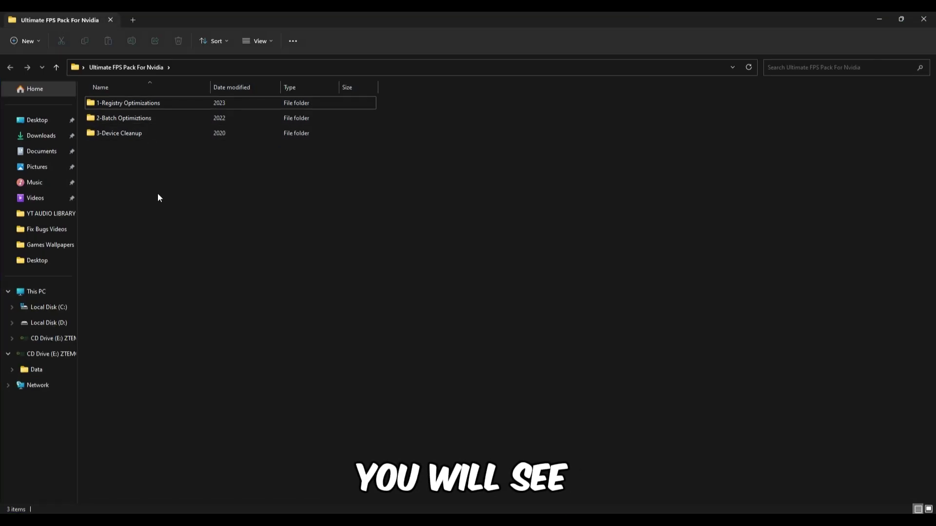
pyautogui.moveTo(157, 193); pyautogui.dragTo(136, 194)
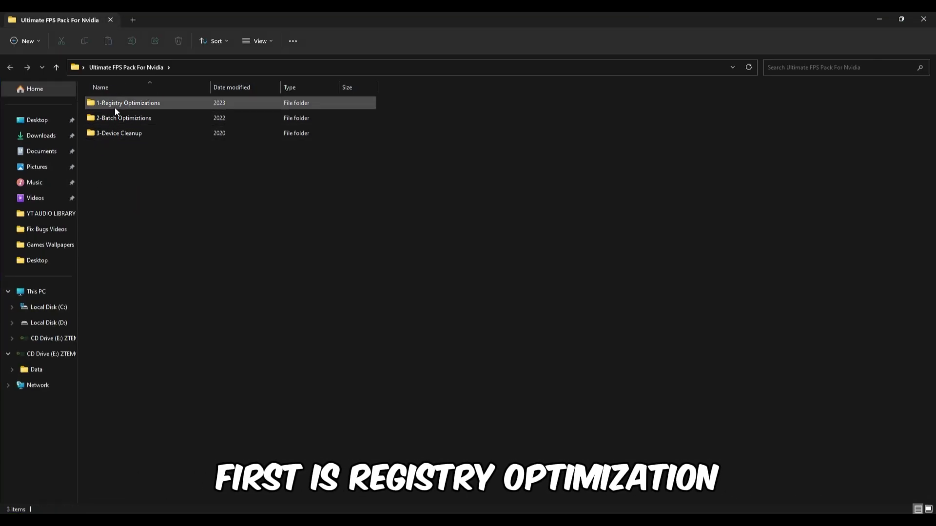
pyautogui.click(121, 133)
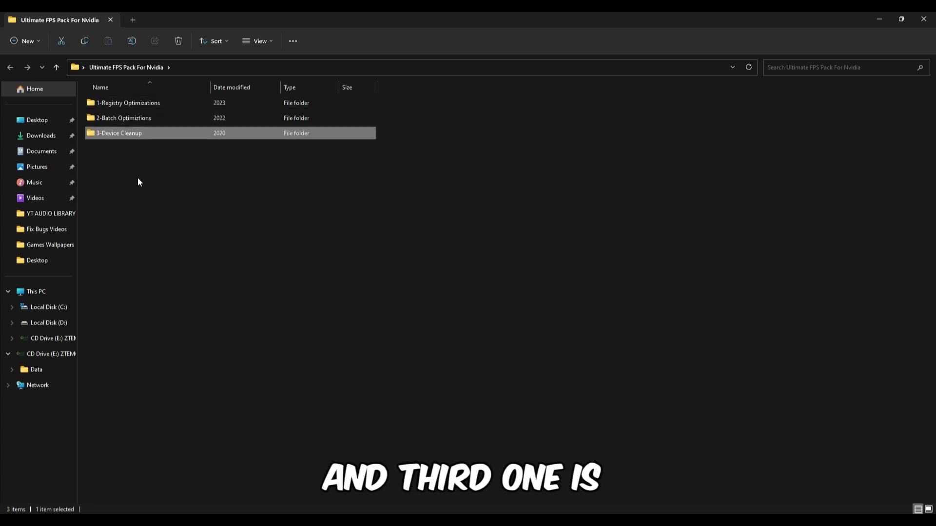
# - Add the Disable Hibernate file from the Hibernate in Windows folder of 1-Registry Optimizations to the registry
pyautogui.click(123, 103)
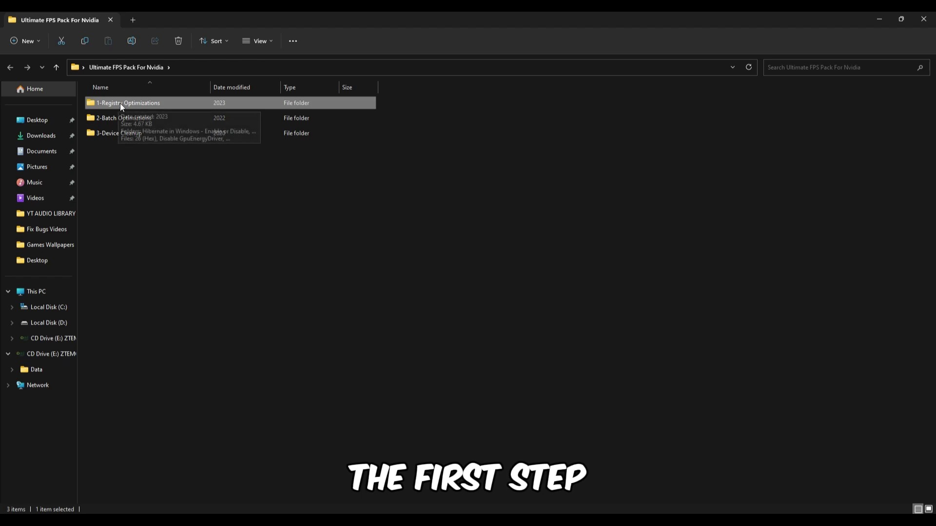
pyautogui.doubleClick(137, 103)
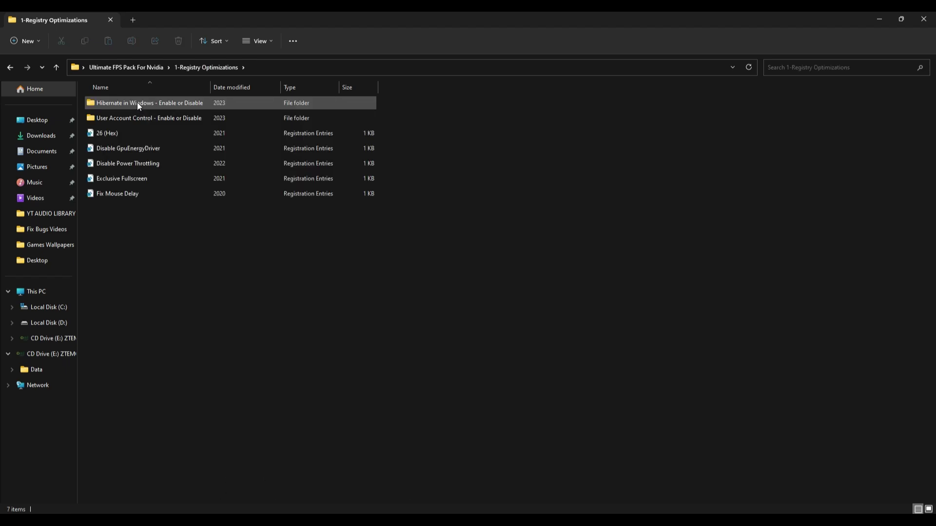
pyautogui.doubleClick(137, 105)
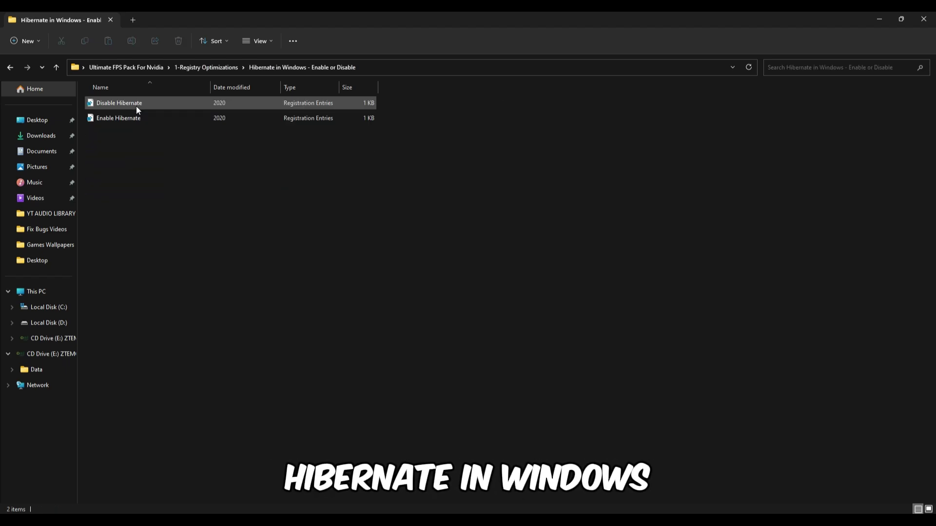
pyautogui.click(123, 106)
pyautogui.doubleClick(122, 104)
pyautogui.click(539, 281)
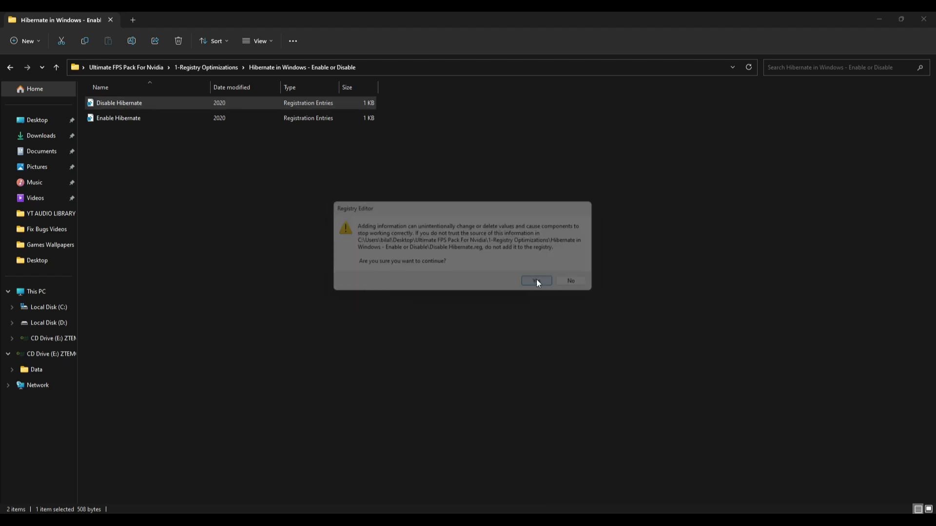
# - Add the Disable User Account Control file from the User Account Control - Enable or Disable folder to the registry
pyautogui.click(9, 67)
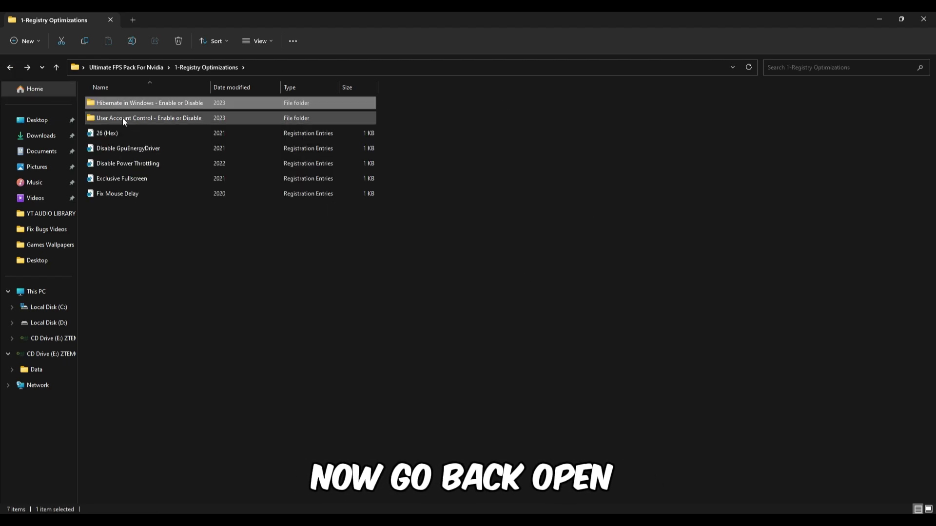
pyautogui.click(122, 118)
pyautogui.doubleClick(143, 118)
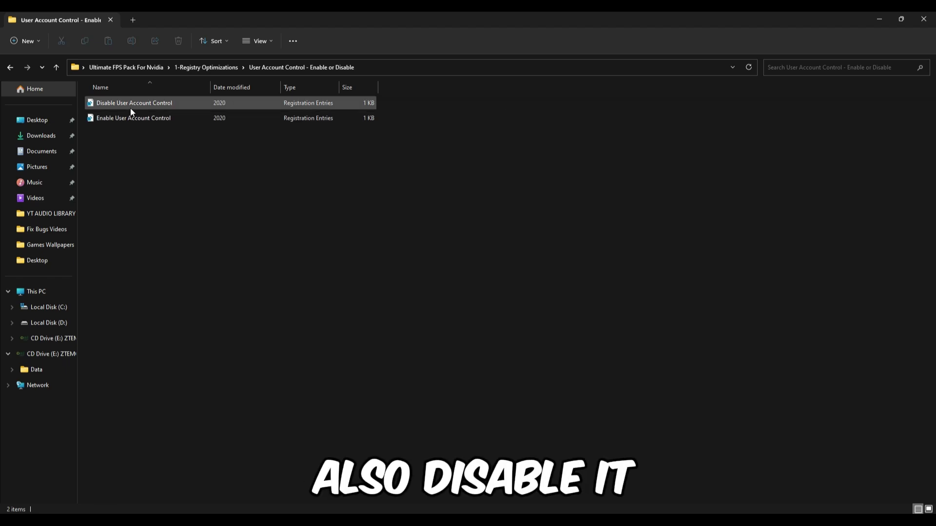
pyautogui.doubleClick(131, 108)
pyautogui.click(538, 282)
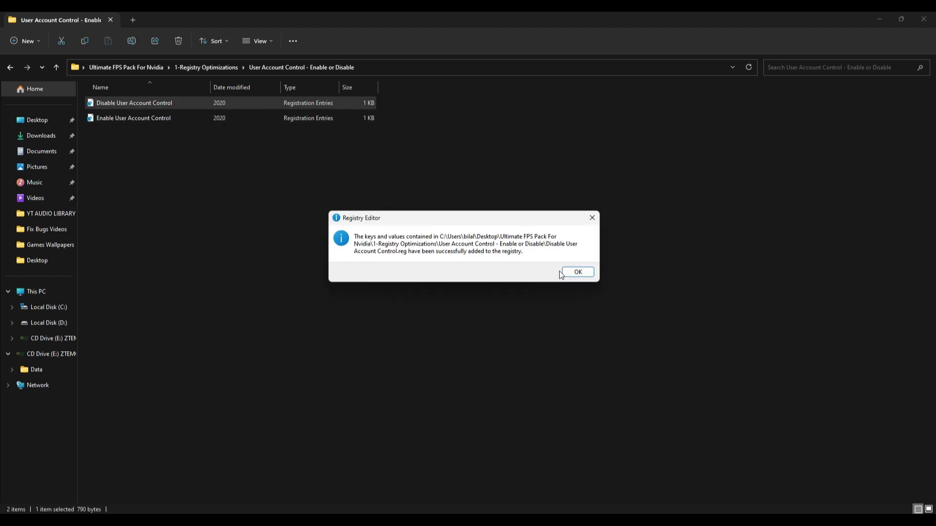
pyautogui.click(569, 272)
# - Return to the 1-Registry Optimizations folder and add the 26 (Hex) file to the registry
pyautogui.hotkey('alt', 'Left')
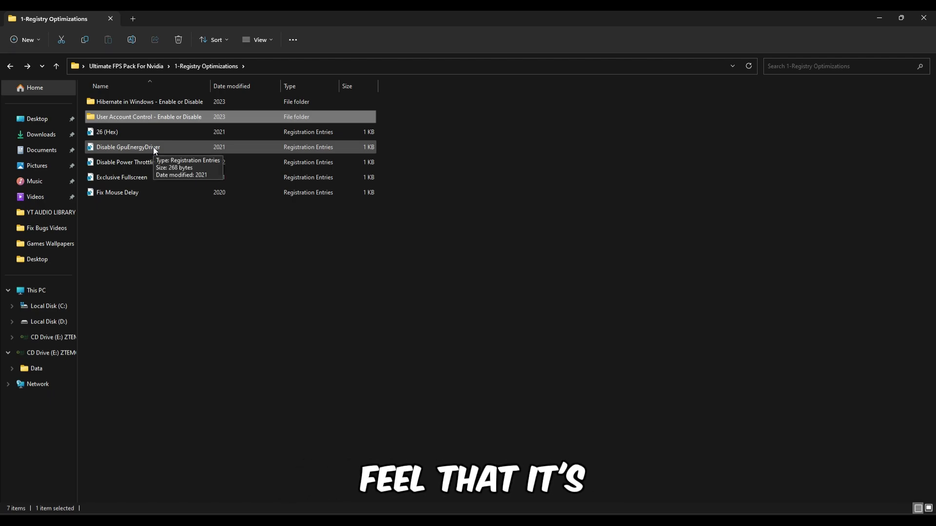
pyautogui.click(215, 251)
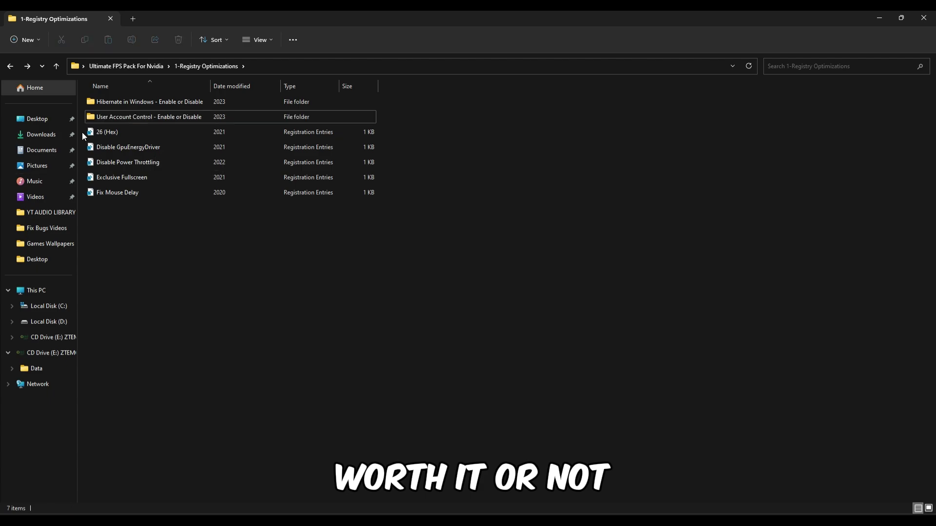
pyautogui.click(97, 132)
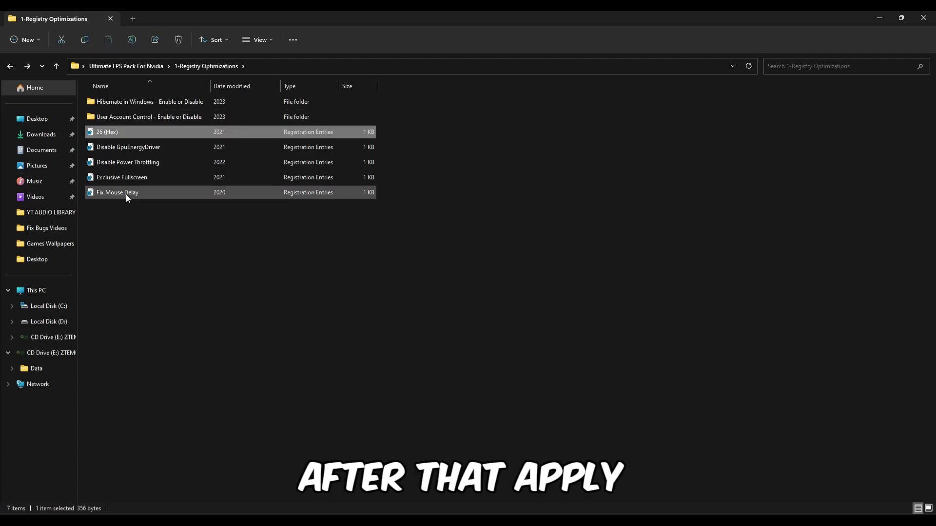
pyautogui.doubleClick(107, 134)
pyautogui.click(541, 280)
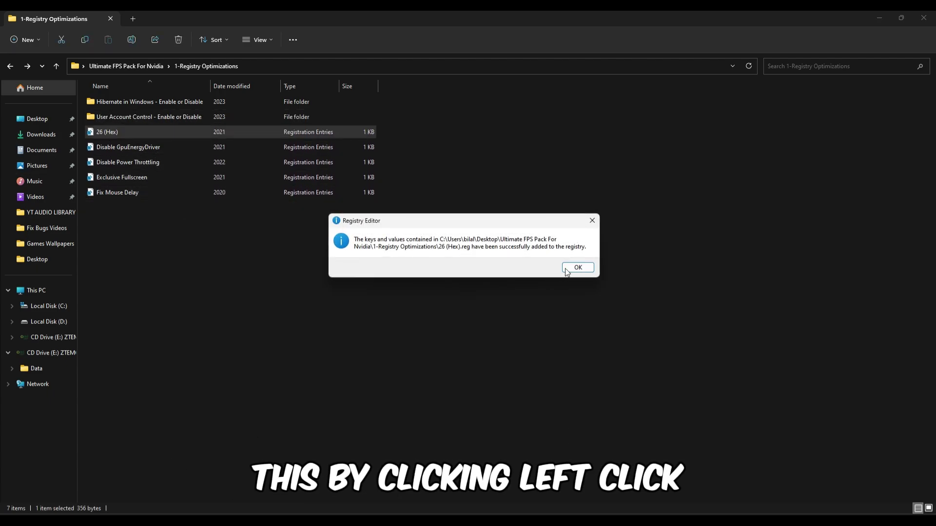
pyautogui.click(577, 267)
# - Add the 26 (Hex) file to the registry a second time
pyautogui.click(134, 147)
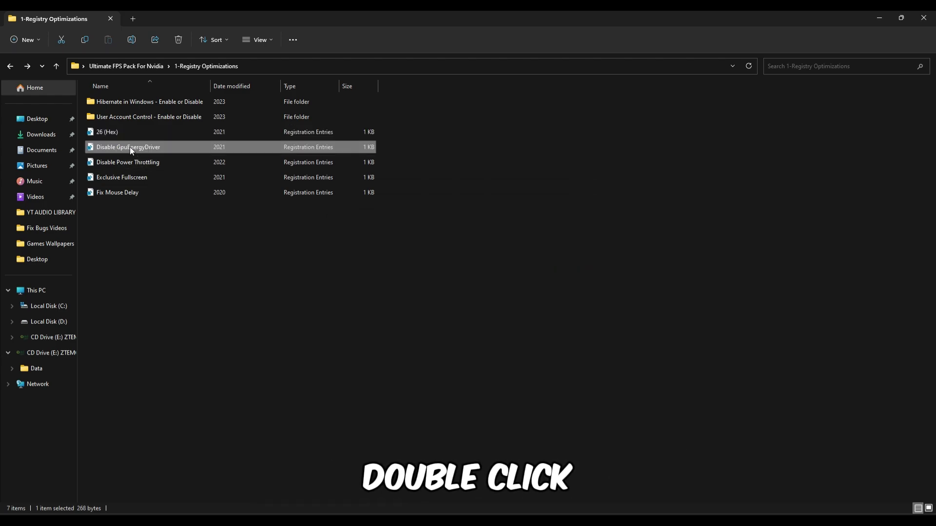
pyautogui.click(110, 132)
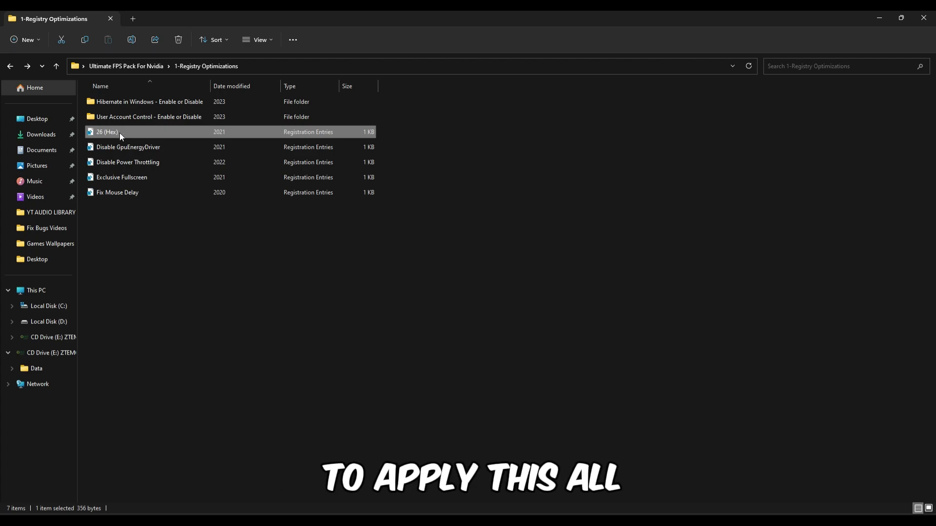
pyautogui.moveTo(147, 227); pyautogui.dragTo(122, 131)
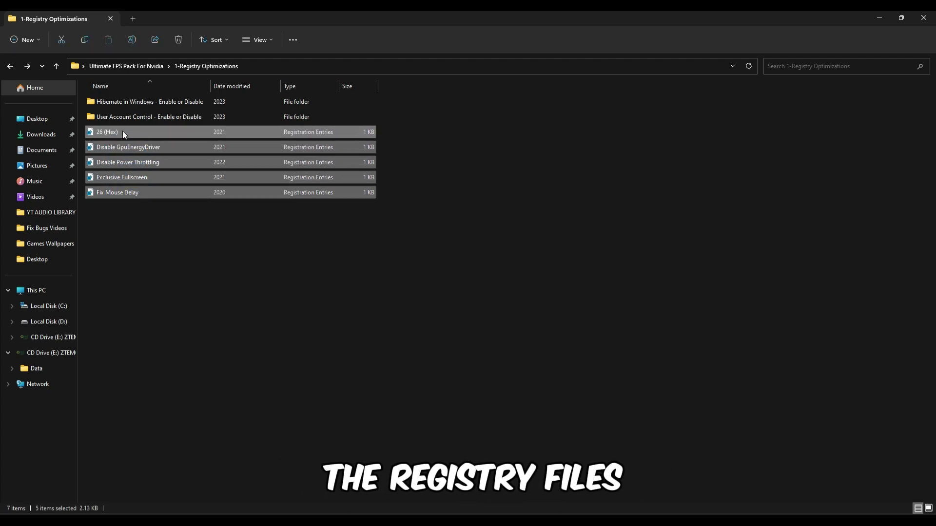
pyautogui.doubleClick(122, 131)
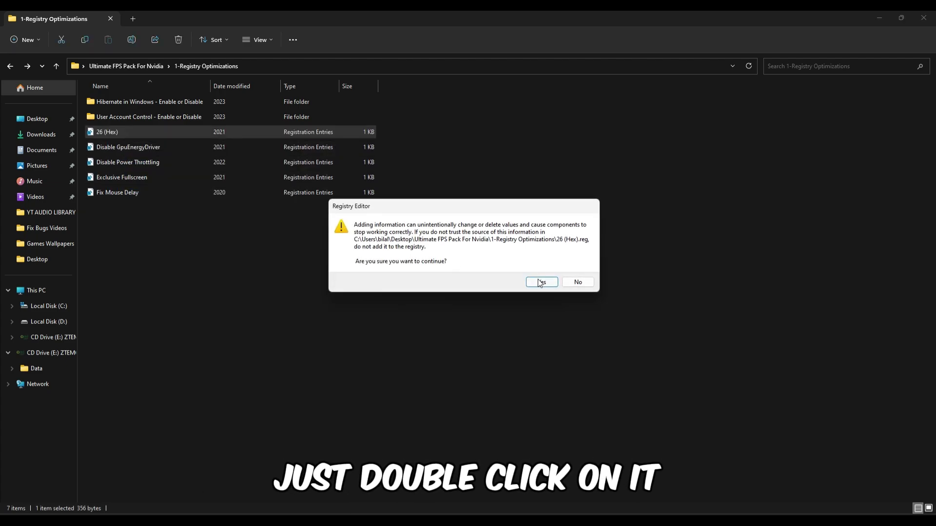
pyautogui.click(540, 284)
pyautogui.click(576, 265)
# - Add the Disable GpuEnergyDriver and Disable Power Throttling files to the registry
pyautogui.doubleClick(168, 151)
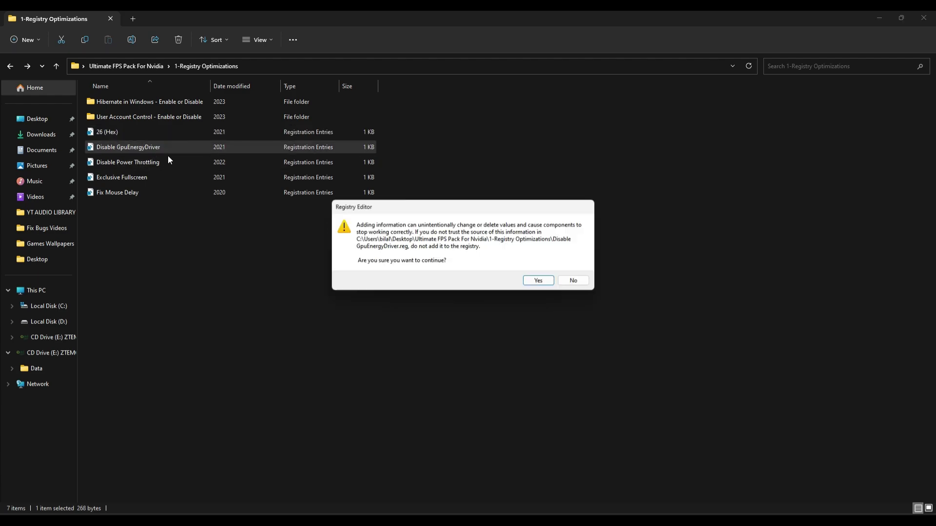
pyautogui.click(548, 275)
pyautogui.click(574, 268)
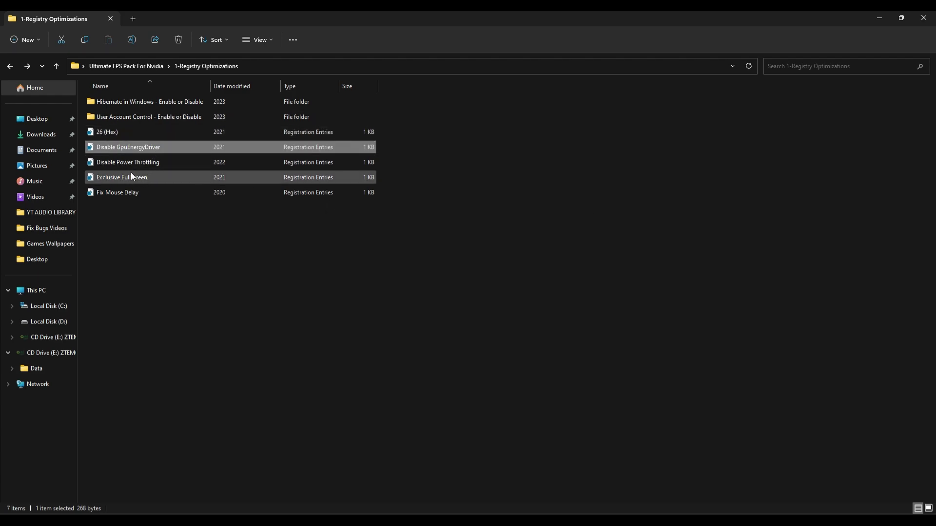
pyautogui.doubleClick(136, 166)
pyautogui.click(540, 282)
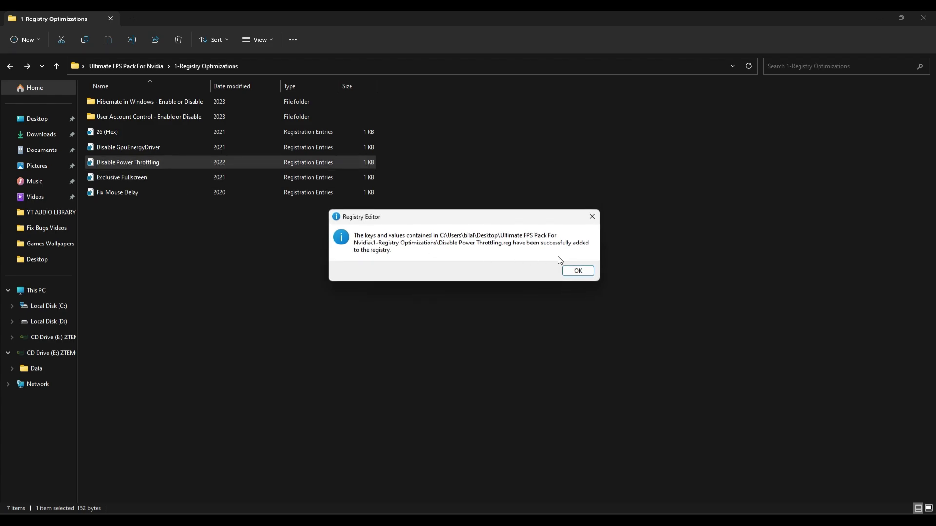
pyautogui.click(565, 273)
# - Add the Exclusive Fullscreen and Fix Mouse Delay files to the registry
pyautogui.doubleClick(166, 179)
pyautogui.click(545, 282)
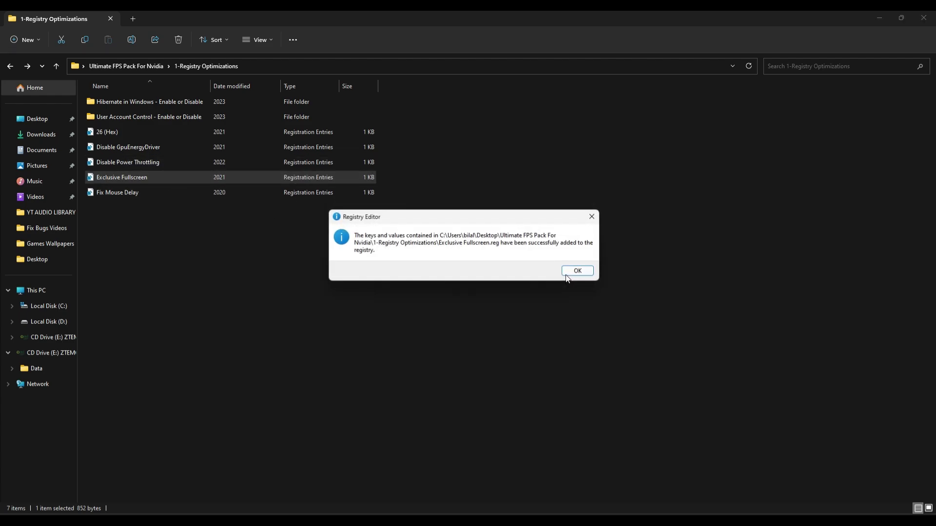
pyautogui.click(567, 274)
pyautogui.doubleClick(146, 193)
pyautogui.click(536, 281)
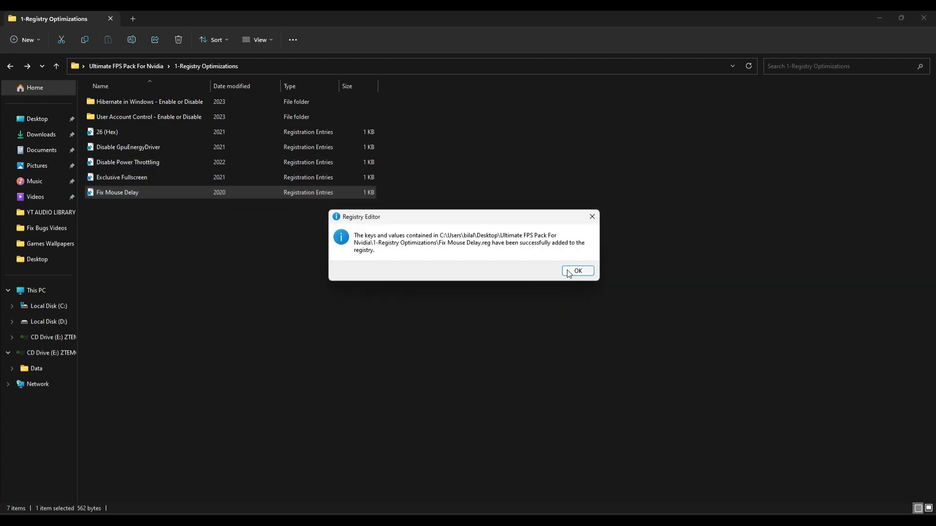
pyautogui.click(569, 272)
# - Run the Clean Temporary Files batch file from the 2-Batch Optimiztions folder to delete all temporary files
pyautogui.click(10, 66)
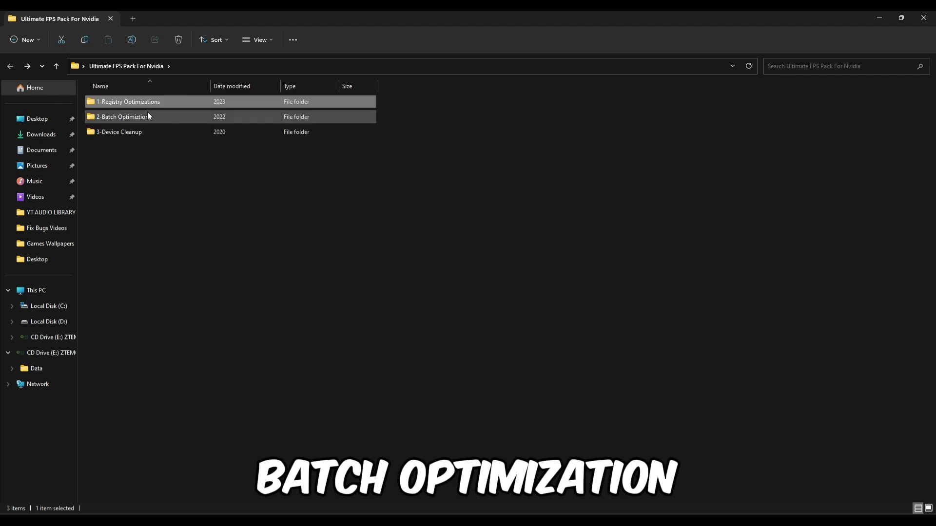
pyautogui.doubleClick(147, 116)
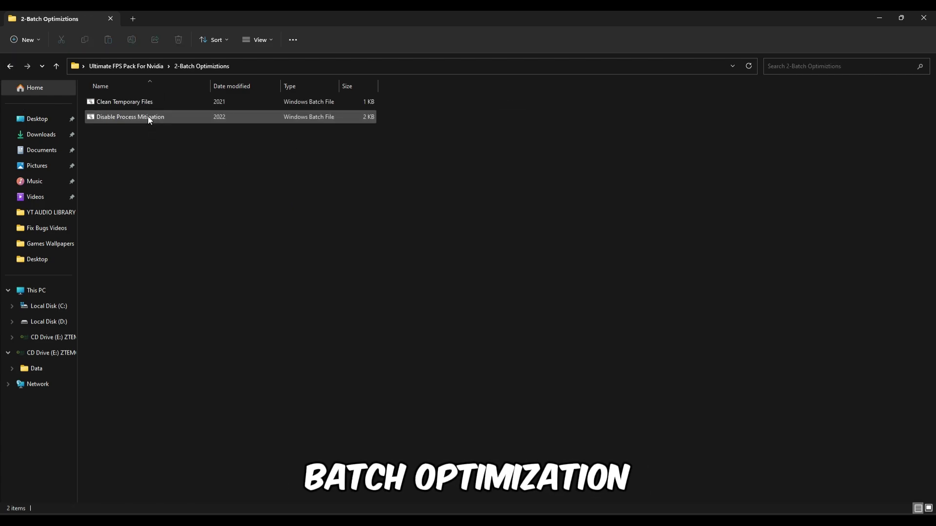
pyautogui.click(125, 104)
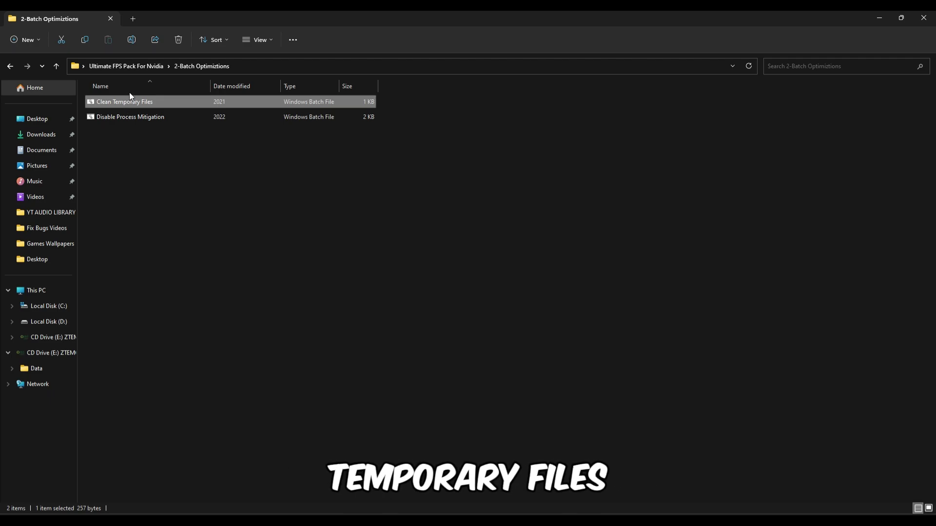
pyautogui.doubleClick(124, 100)
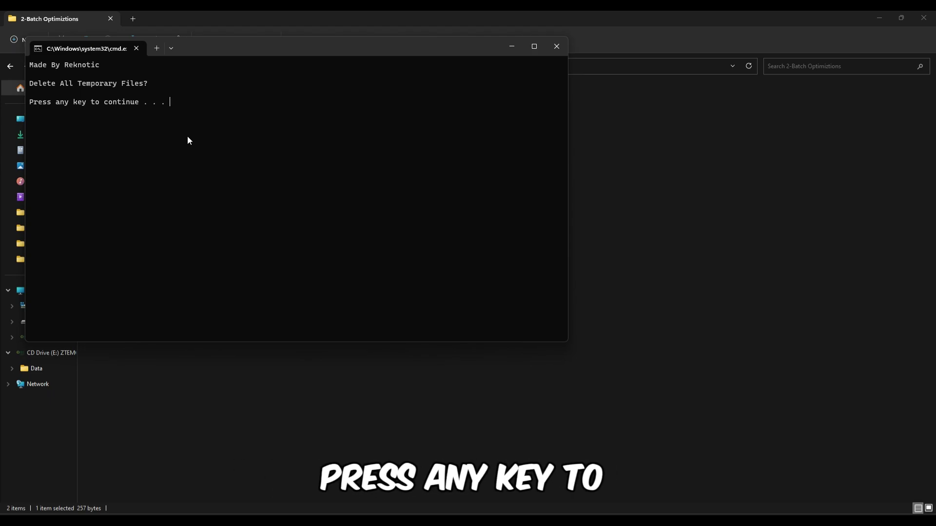
pyautogui.press('Return')
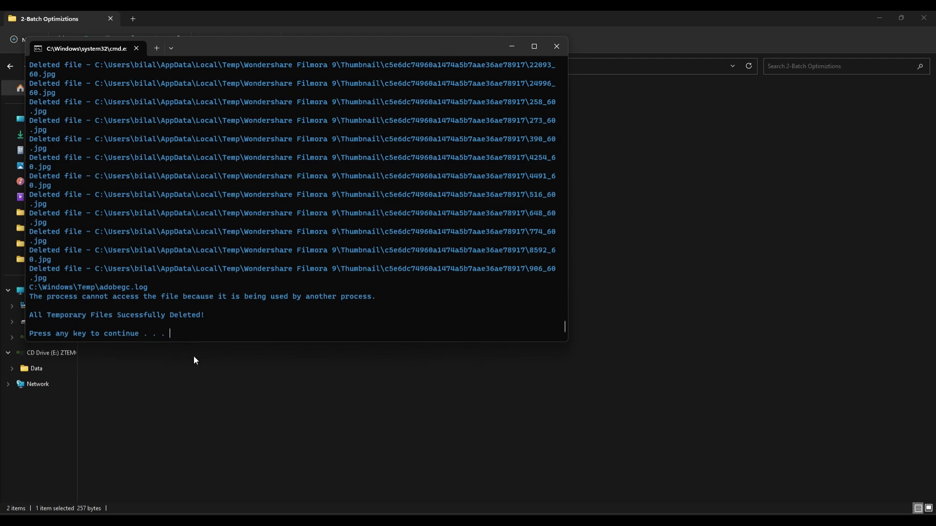
pyautogui.press('Return')
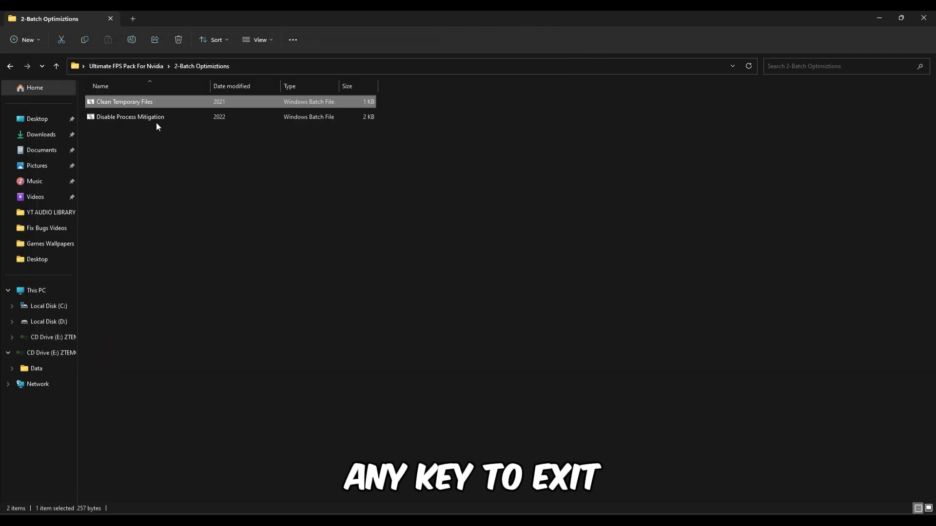
pyautogui.click(9, 68)
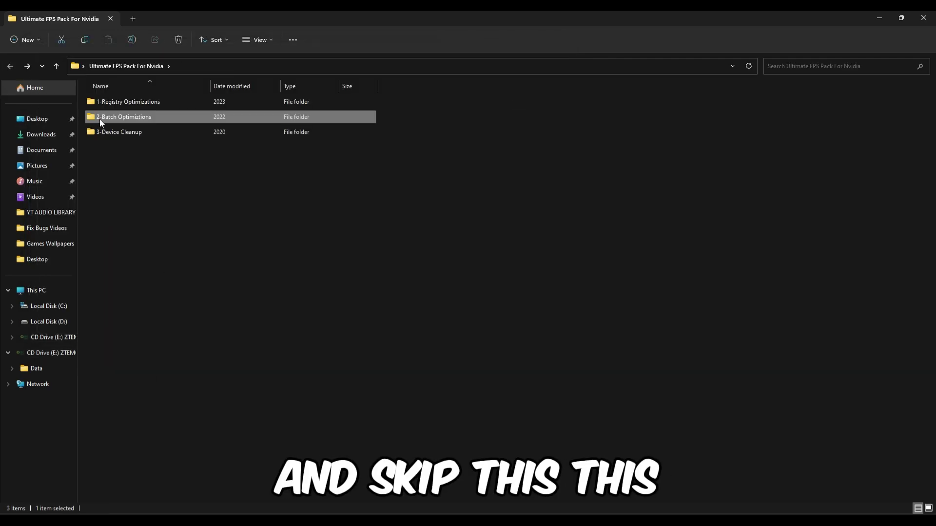
pyautogui.doubleClick(90, 122)
pyautogui.click(114, 117)
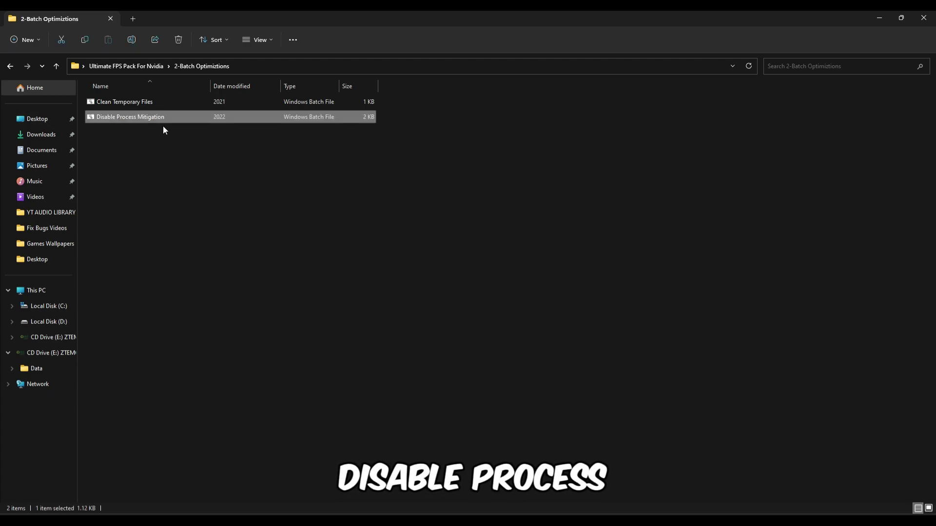
# - Launch DeviceCleanup from the 3-Device Cleanup folder, remove all listed non-present devices, and close the tool
pyautogui.click(15, 67)
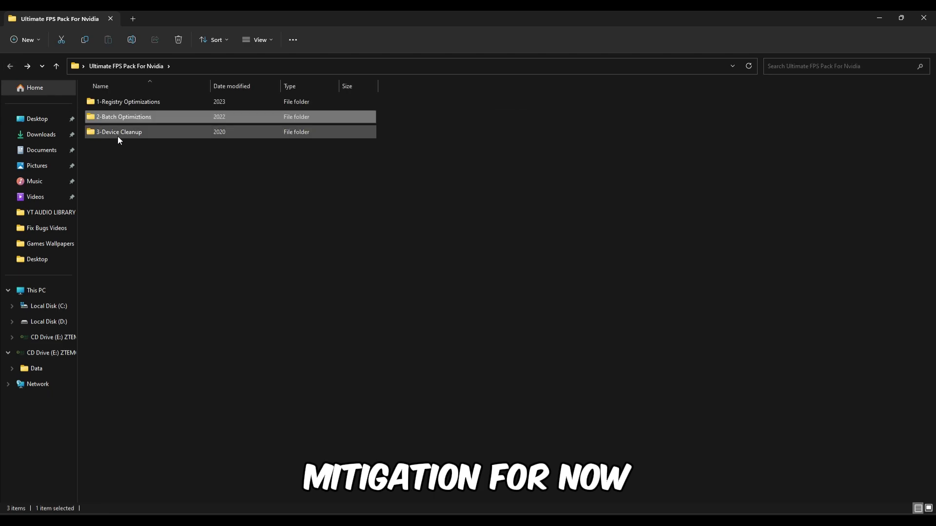
pyautogui.click(118, 134)
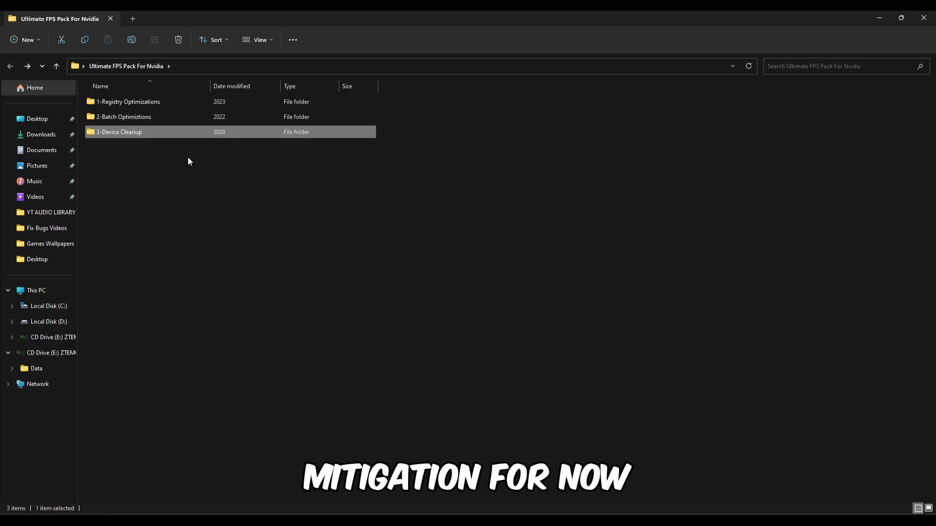
pyautogui.doubleClick(142, 136)
pyautogui.doubleClick(124, 104)
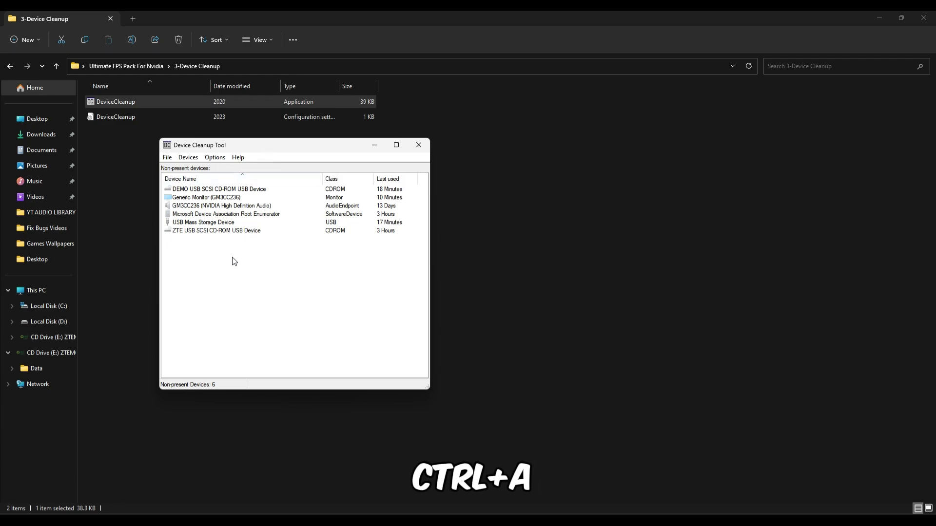
pyautogui.hotkey('ctrl', 'a')
pyautogui.moveTo(264, 145); pyautogui.dragTo(363, 155)
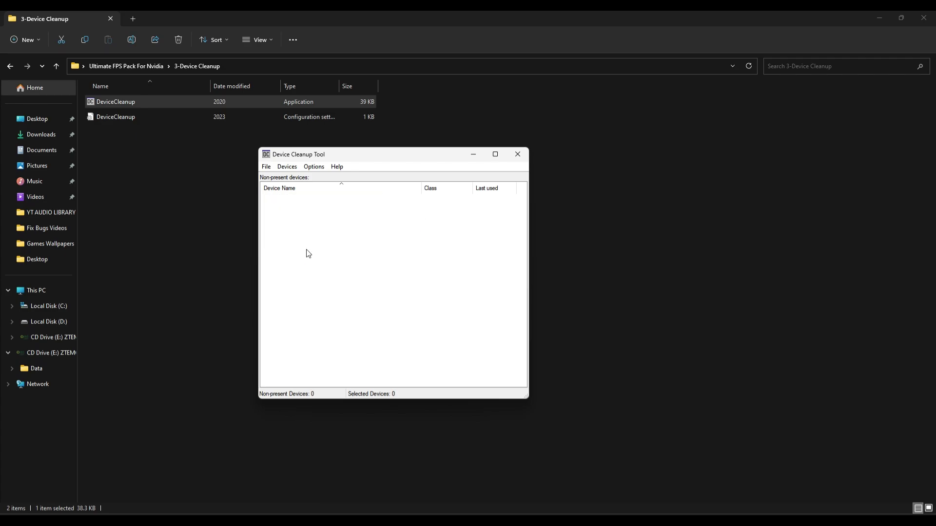
pyautogui.click(517, 155)
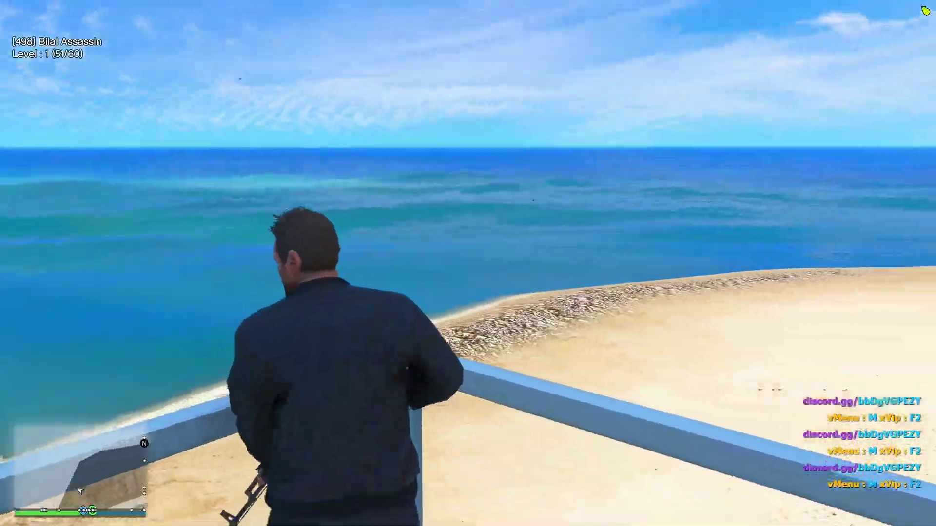
pyautogui.press('w')
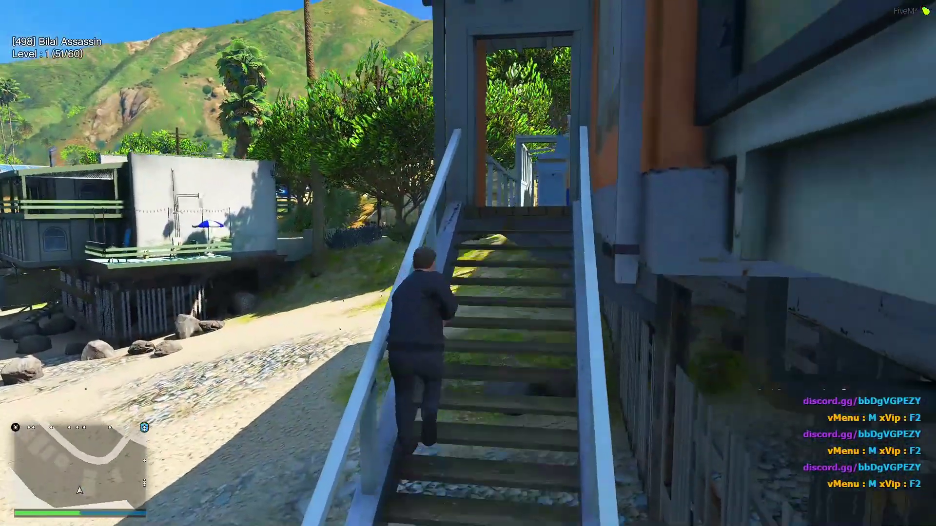
pyautogui.press('w')
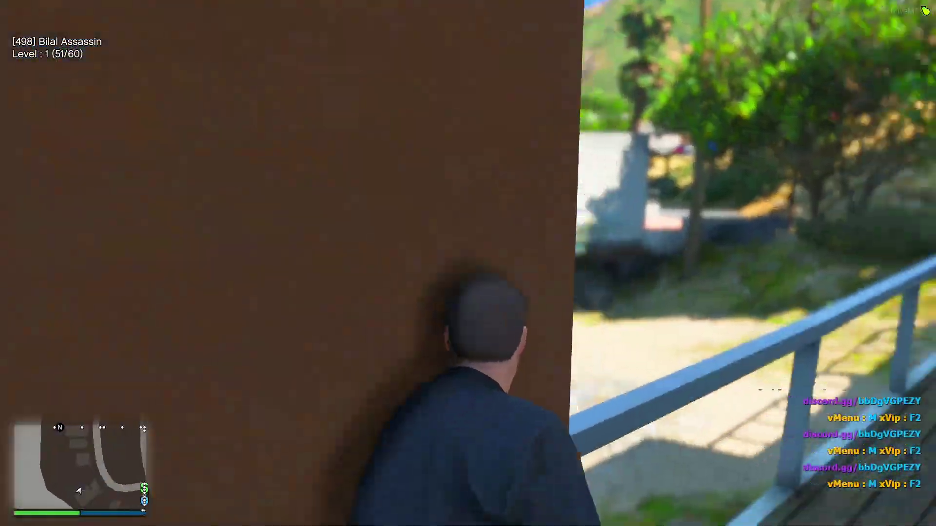
pyautogui.press('w')
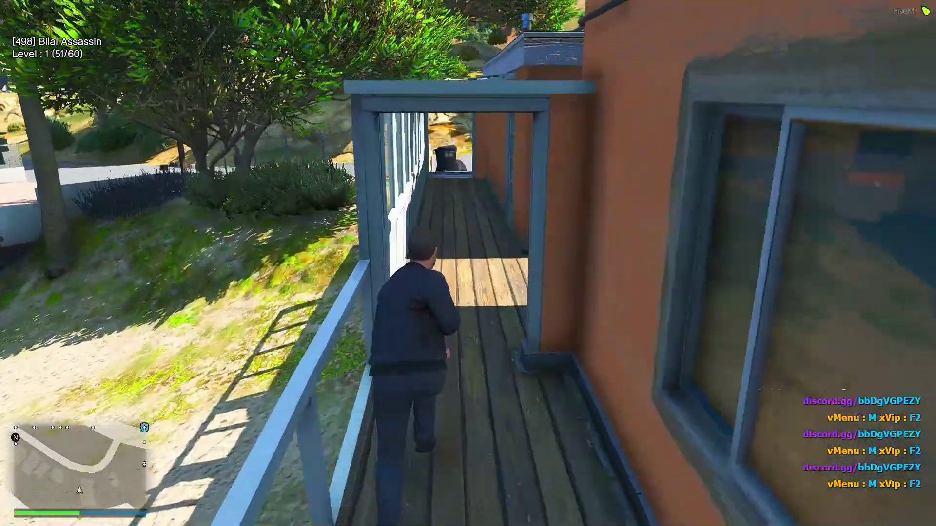
pyautogui.press('w')
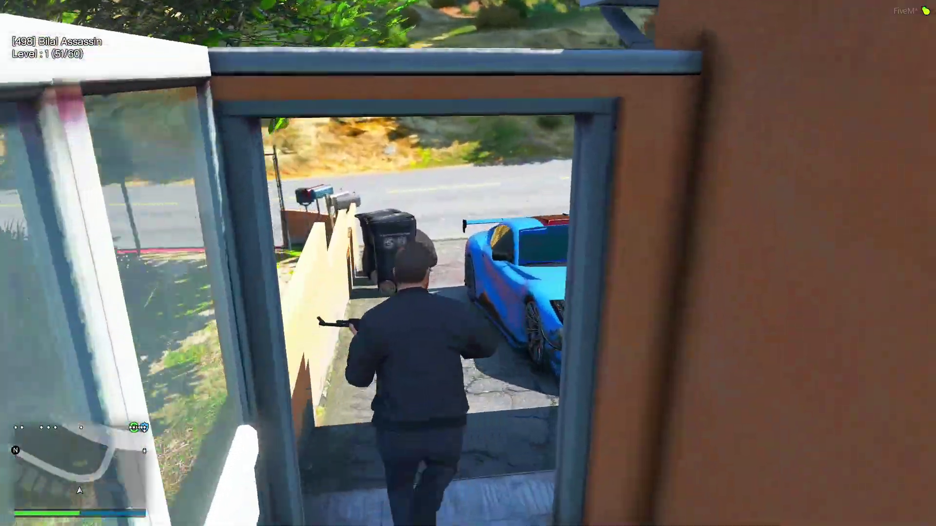
pyautogui.press('w')
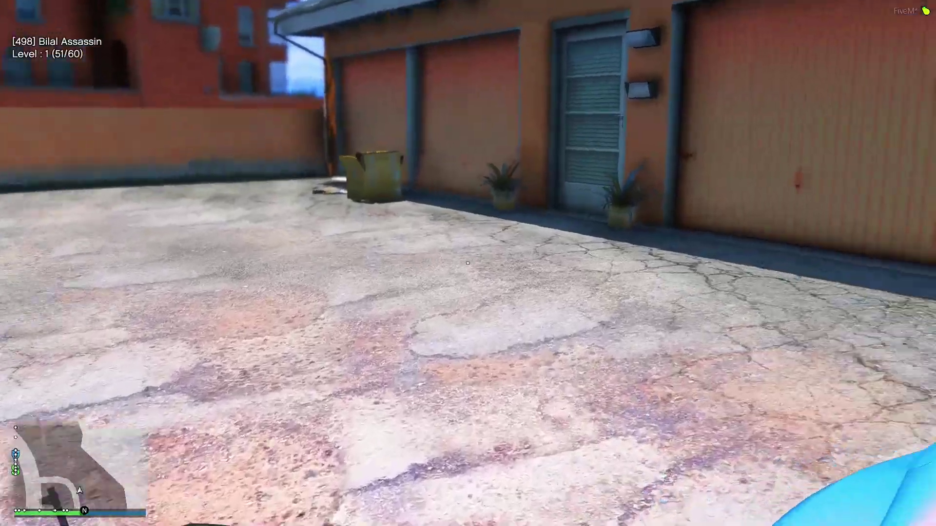
pyautogui.press('f')
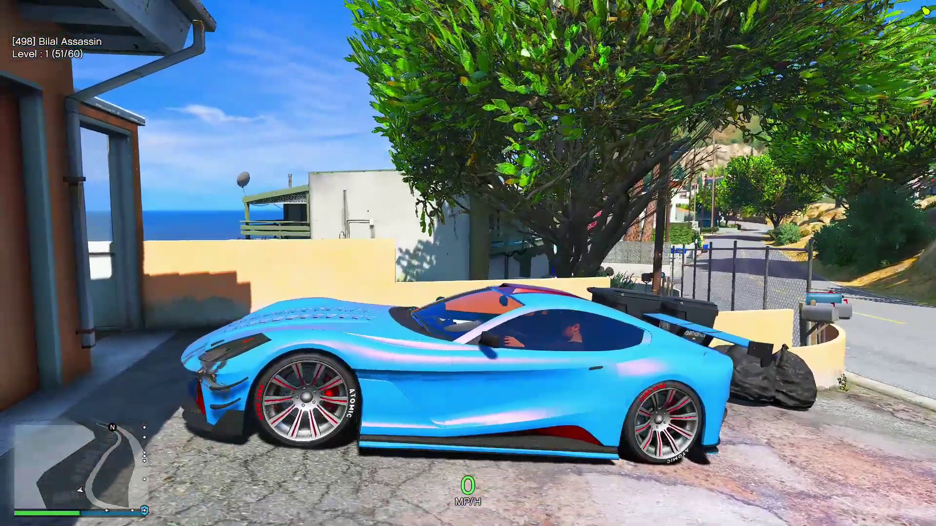
pyautogui.press('w')
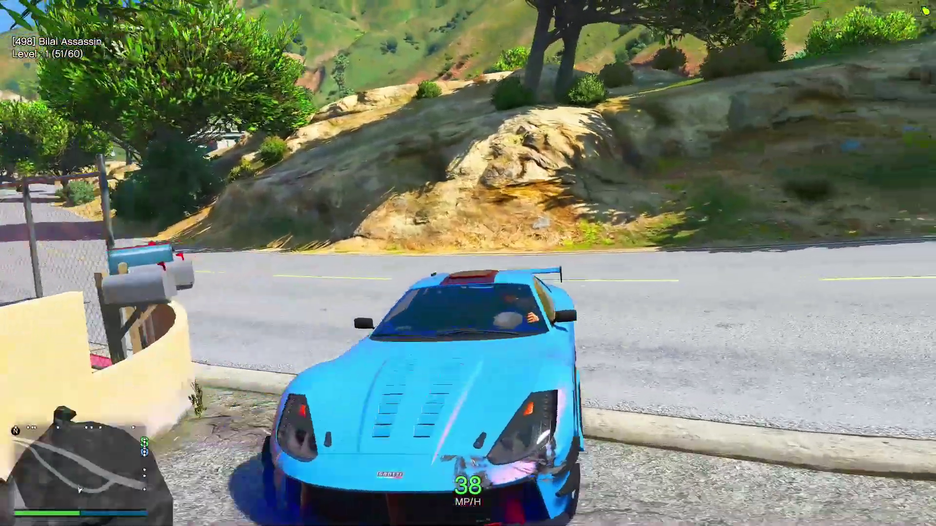
pyautogui.press('a')
pyautogui.press('w')
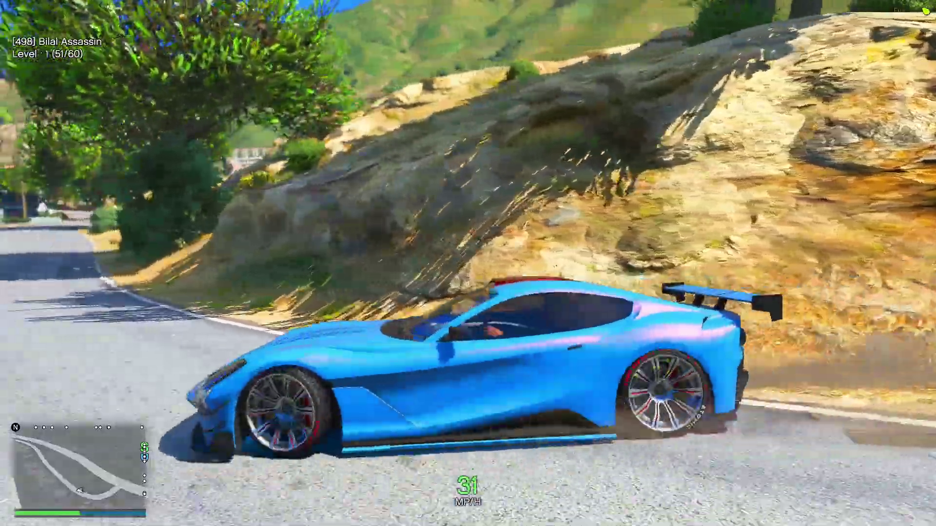
pyautogui.press('w')
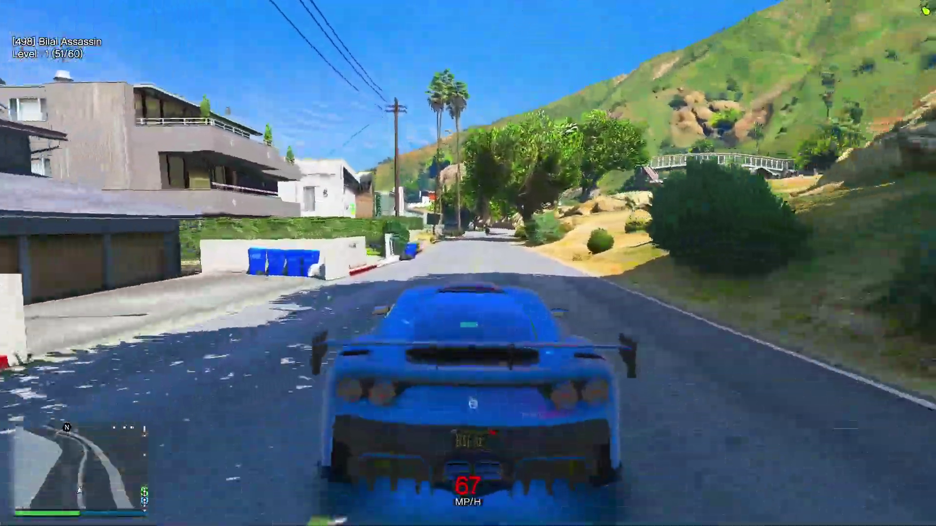
pyautogui.press('w')
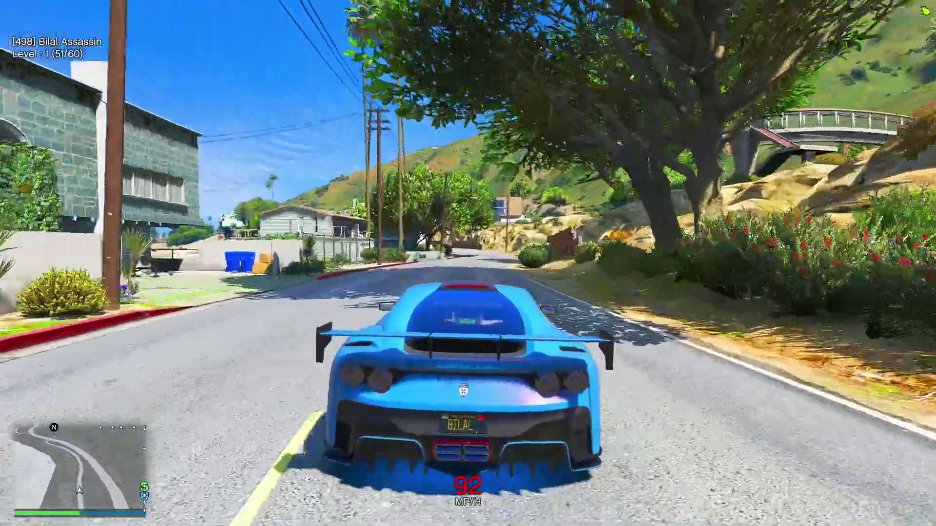
pyautogui.press('w')
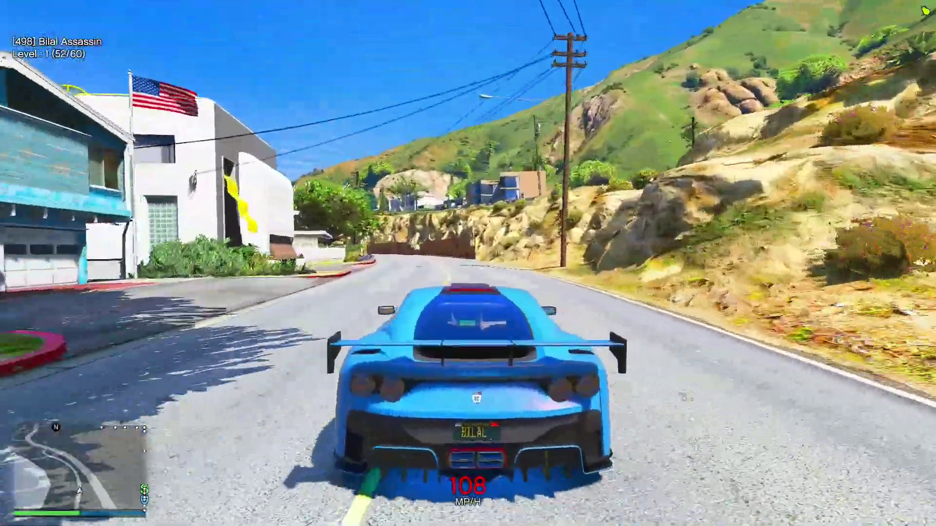
pyautogui.press('w')
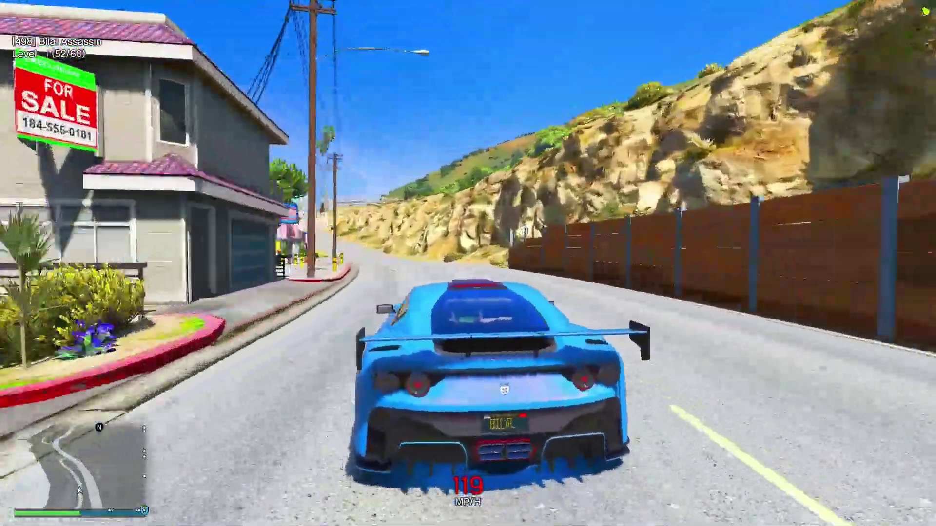
pyautogui.press('w')
pyautogui.press('w')
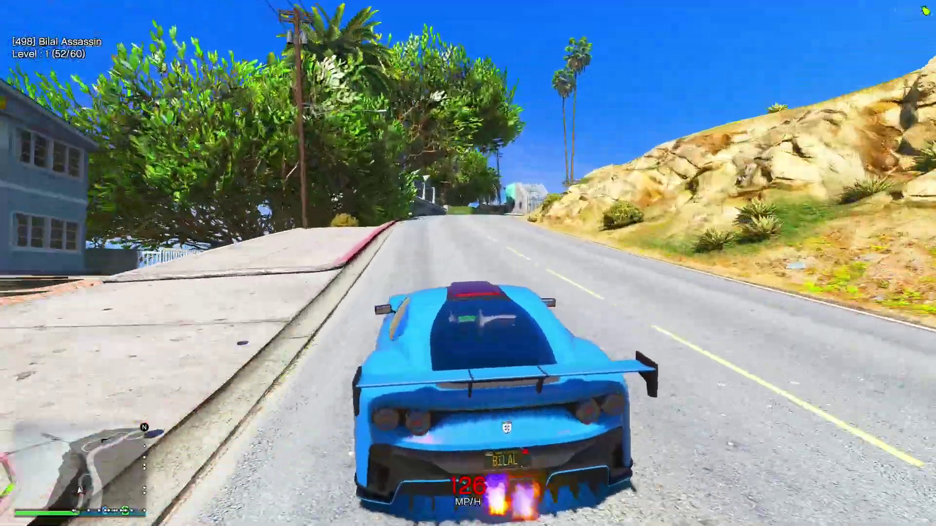
pyautogui.press('s')
pyautogui.press('w')
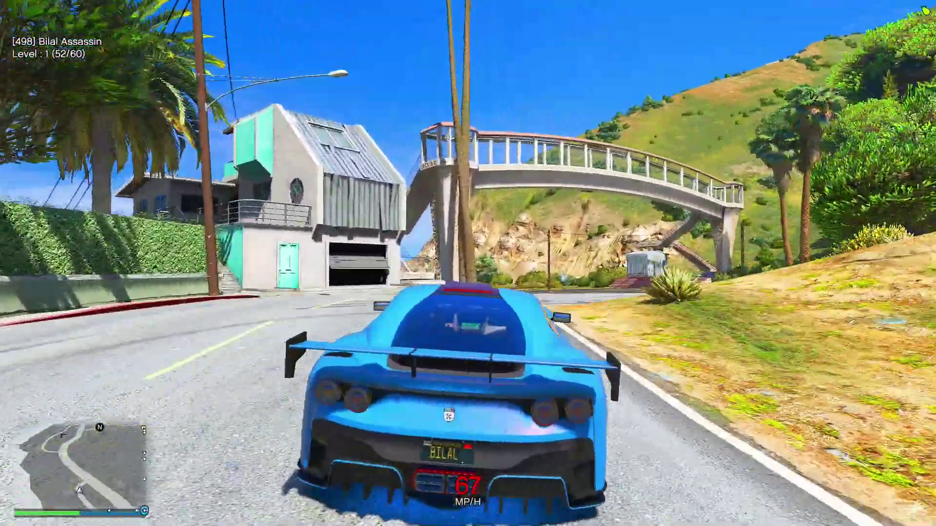
pyautogui.press('w')
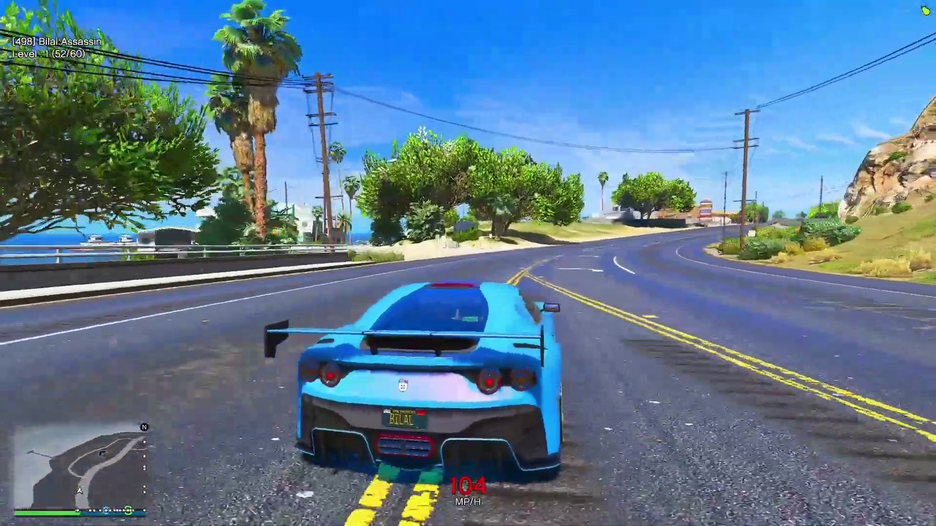
pyautogui.press('w')
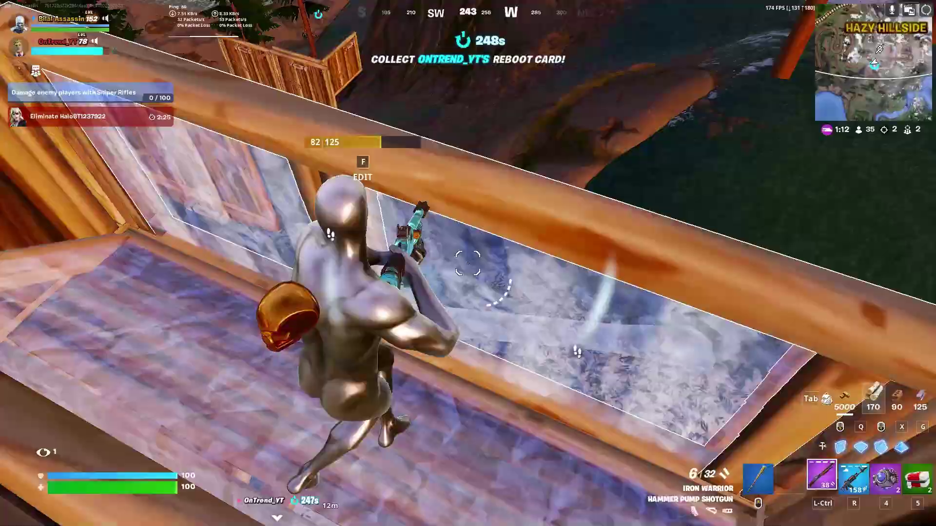
pyautogui.press('f')
pyautogui.click(468, 263)
pyautogui.press('f')
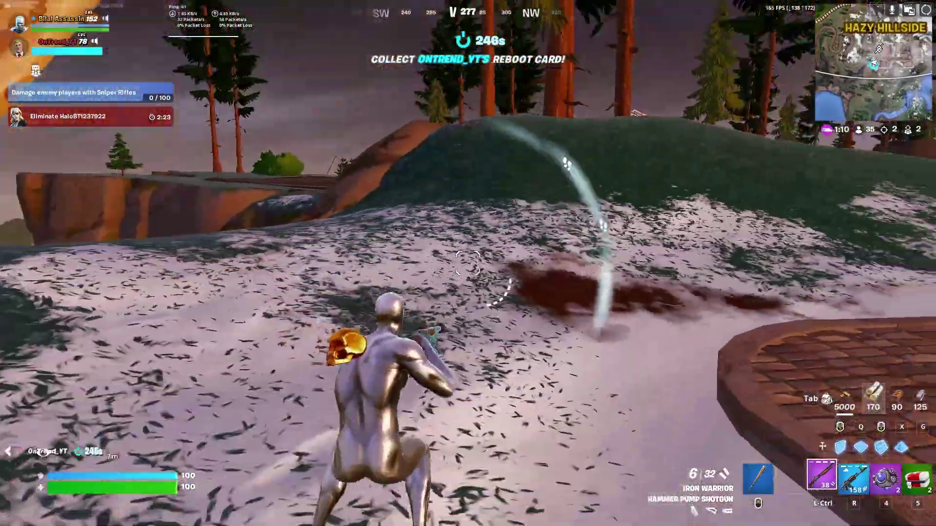
pyautogui.click(468, 263)
pyautogui.click(468, 264)
pyautogui.click(468, 263)
pyautogui.click(468, 264)
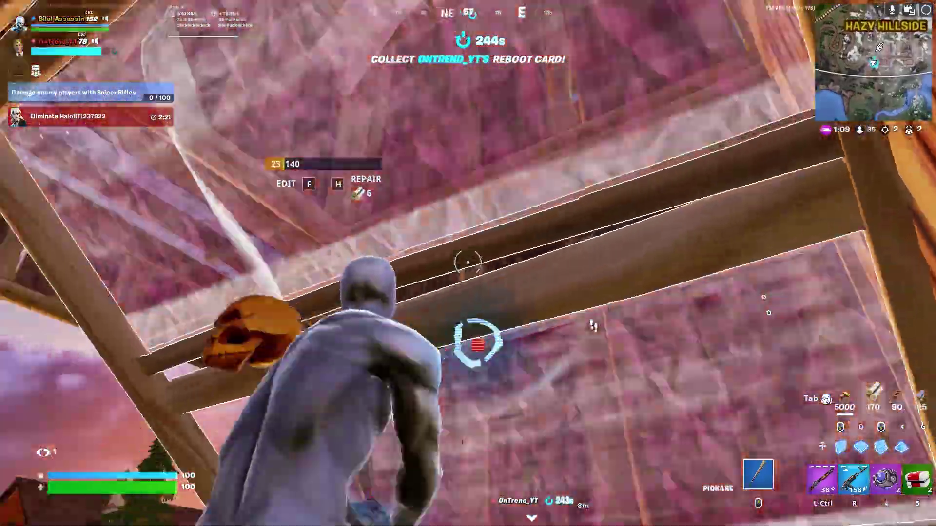
pyautogui.press('q')
pyautogui.click(468, 263)
pyautogui.press('f')
pyautogui.click(468, 264)
pyautogui.press('f')
pyautogui.press('1')
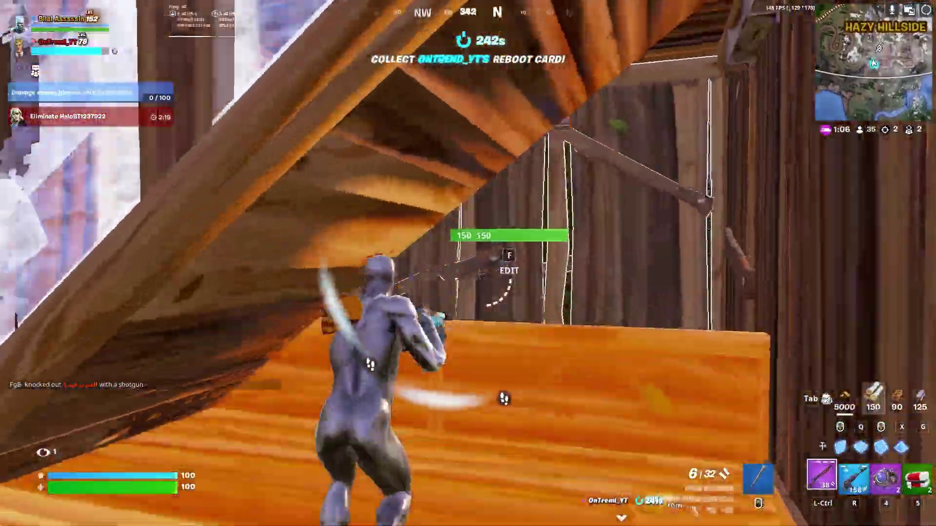
pyautogui.press('q')
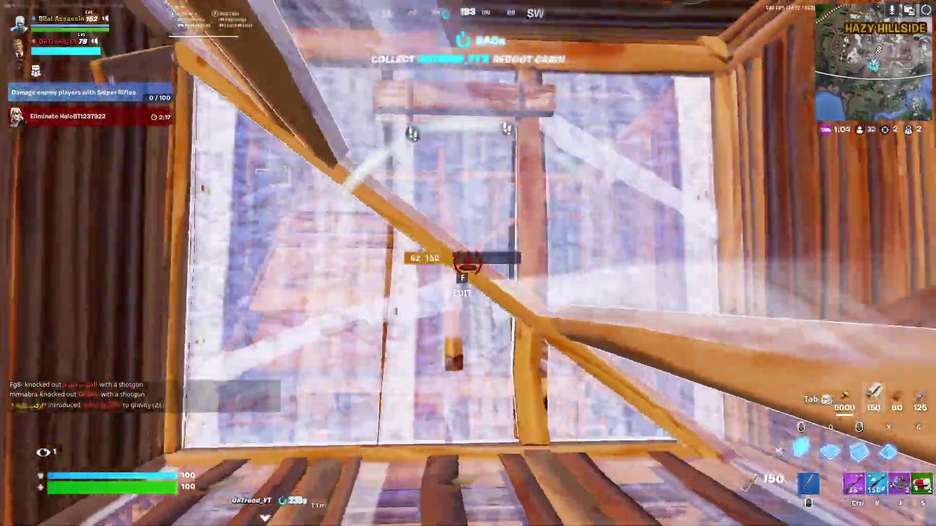
pyautogui.press('t')
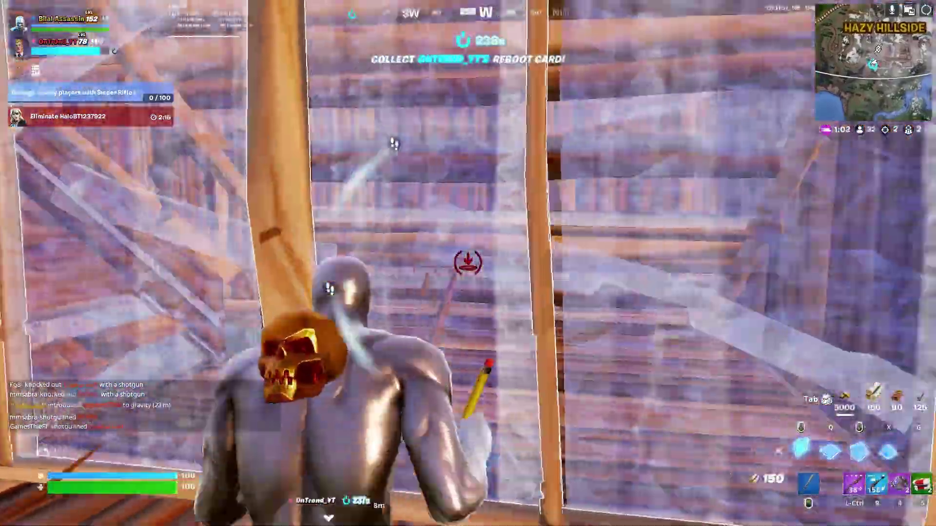
pyautogui.click(468, 263)
pyautogui.press('1')
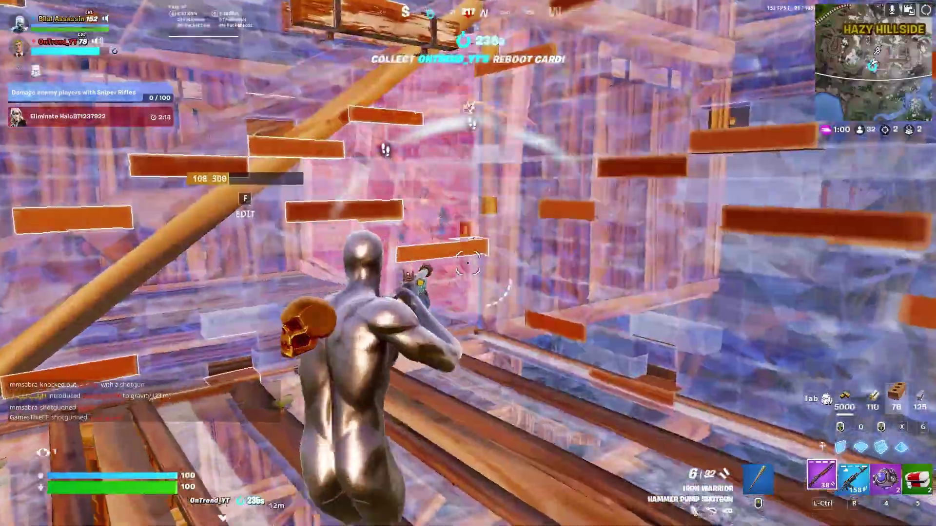
pyautogui.click(468, 263)
pyautogui.press('1')
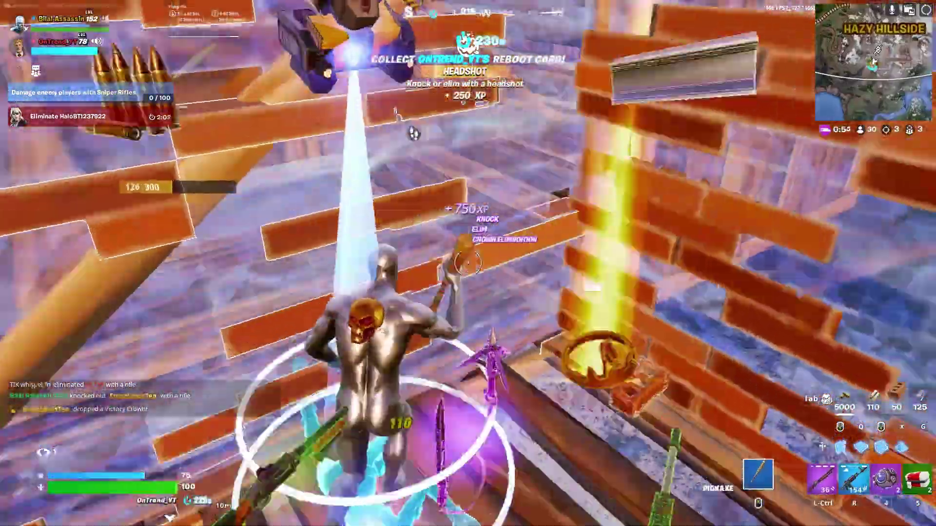
pyautogui.press('1')
pyautogui.click(468, 264)
pyautogui.press('q')
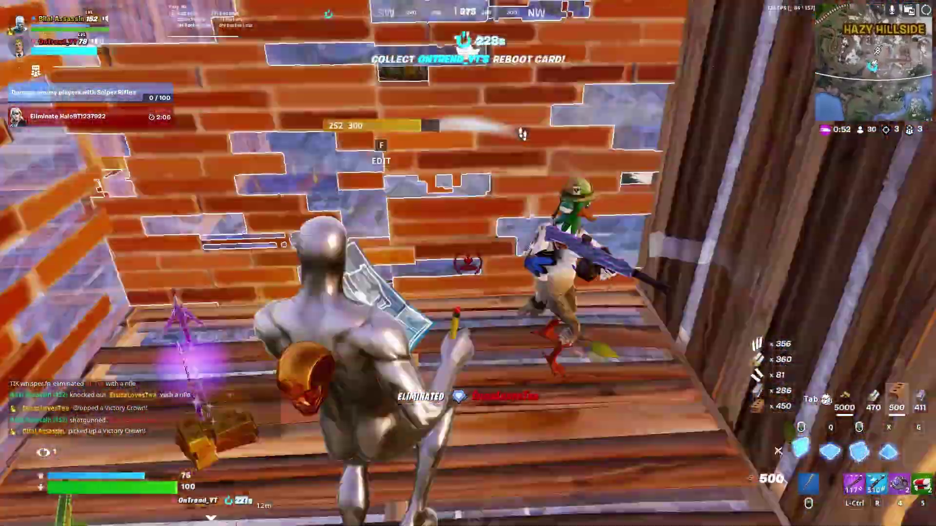